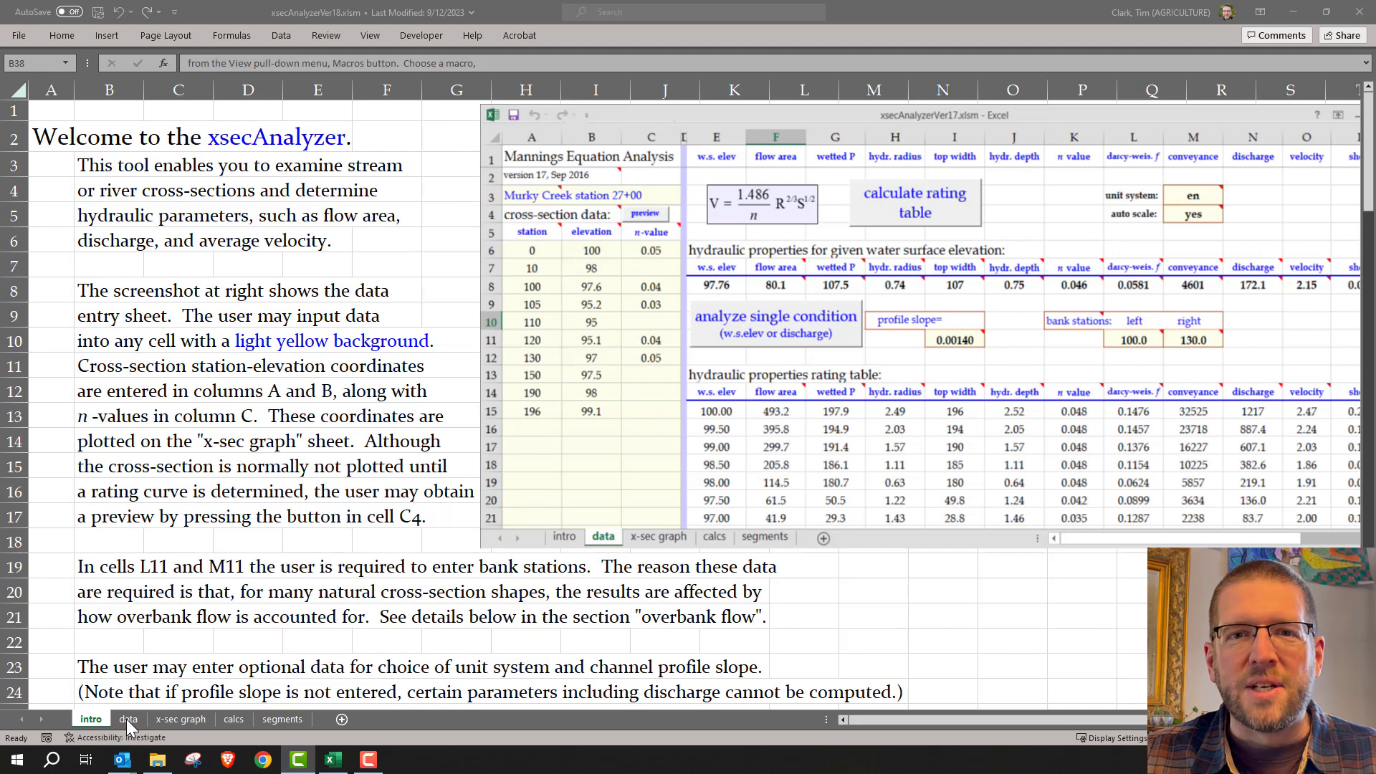
Tour the data, x-sec graph, calcs and segments sheets, ending back on the data sheet.
{"action": "left_click", "coordinate": [128, 719]}
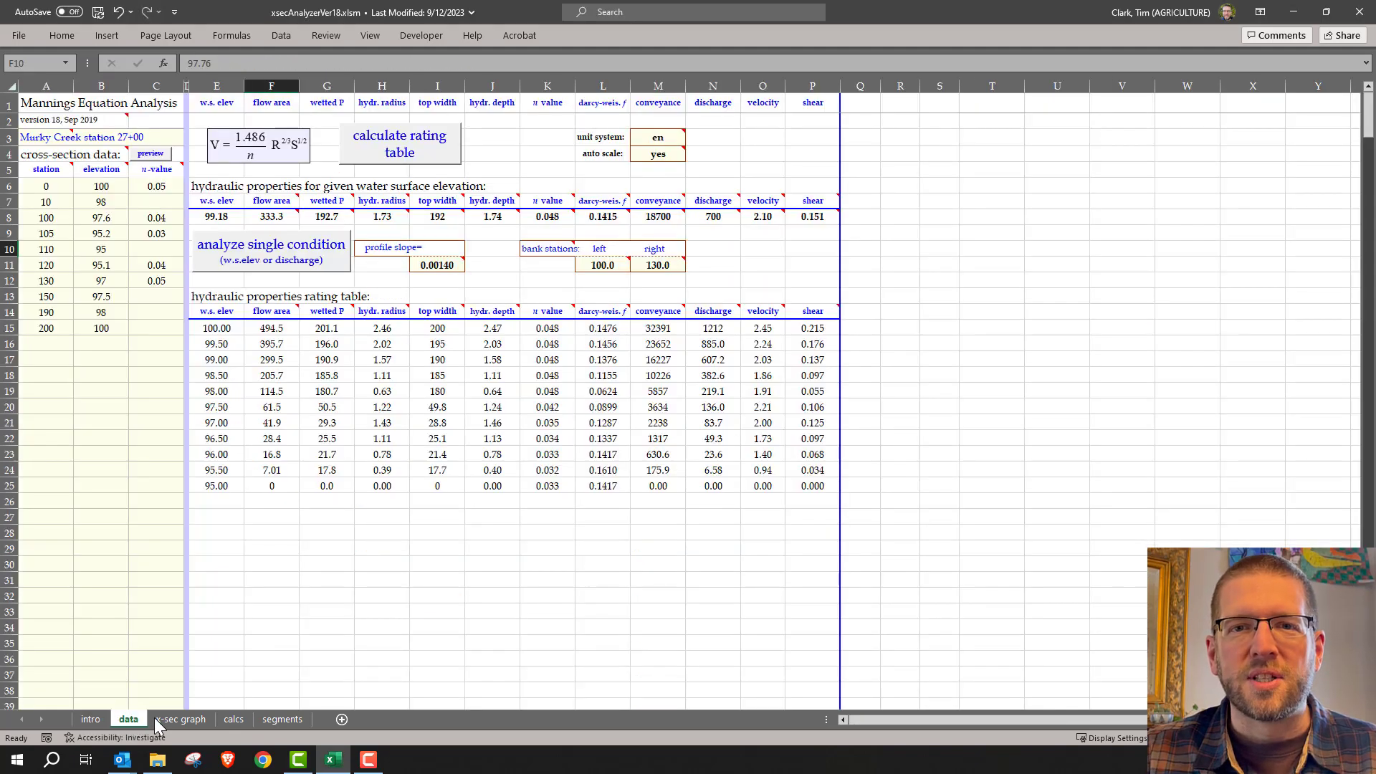
{"action": "left_click", "coordinate": [167, 719]}
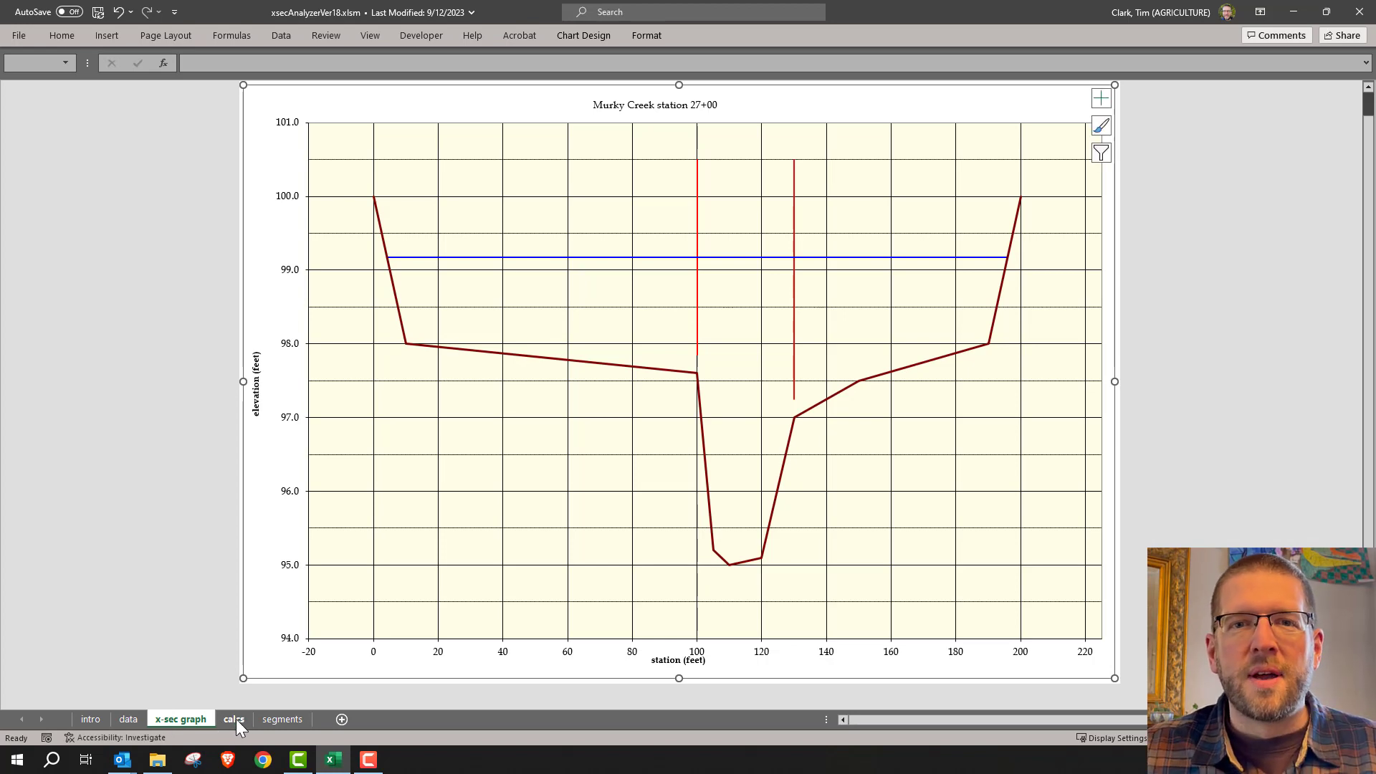
{"action": "left_click", "coordinate": [235, 720]}
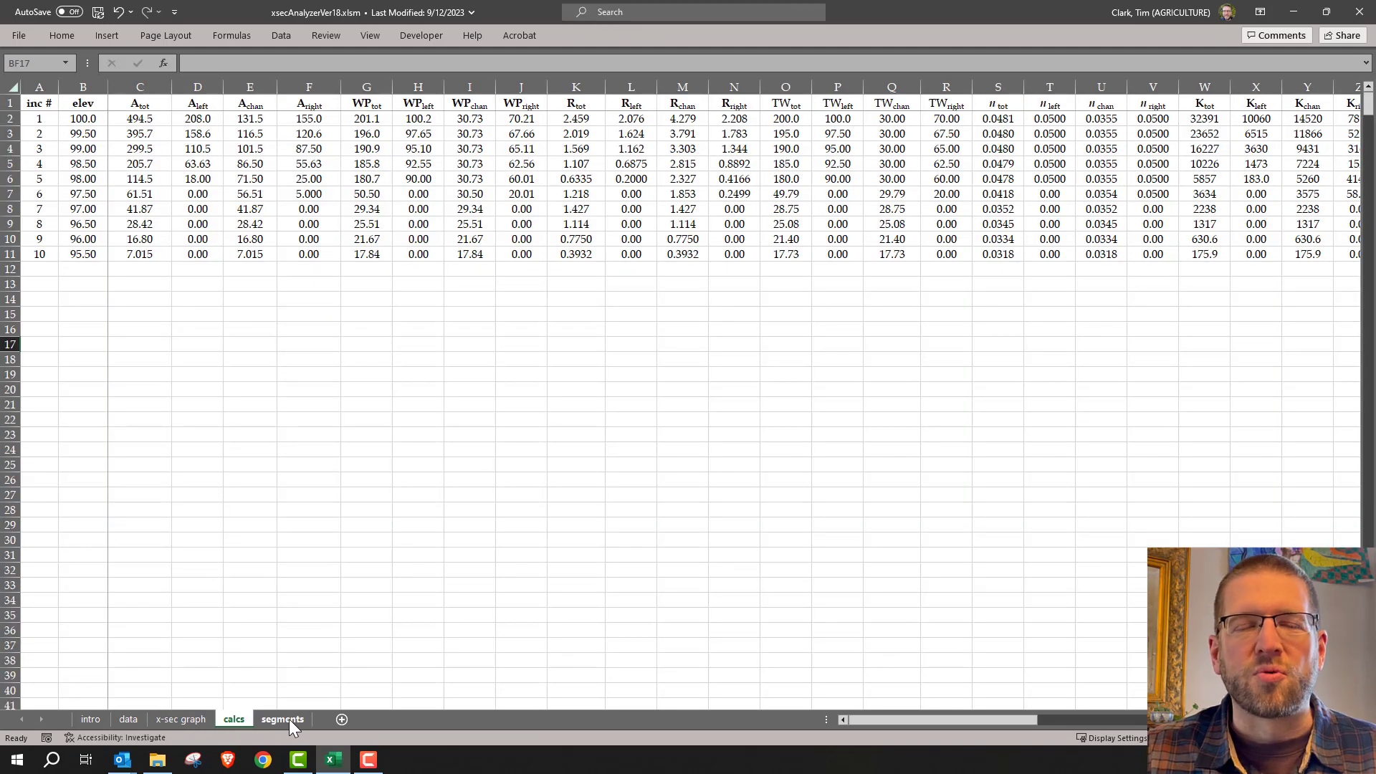
{"action": "left_click", "coordinate": [290, 719]}
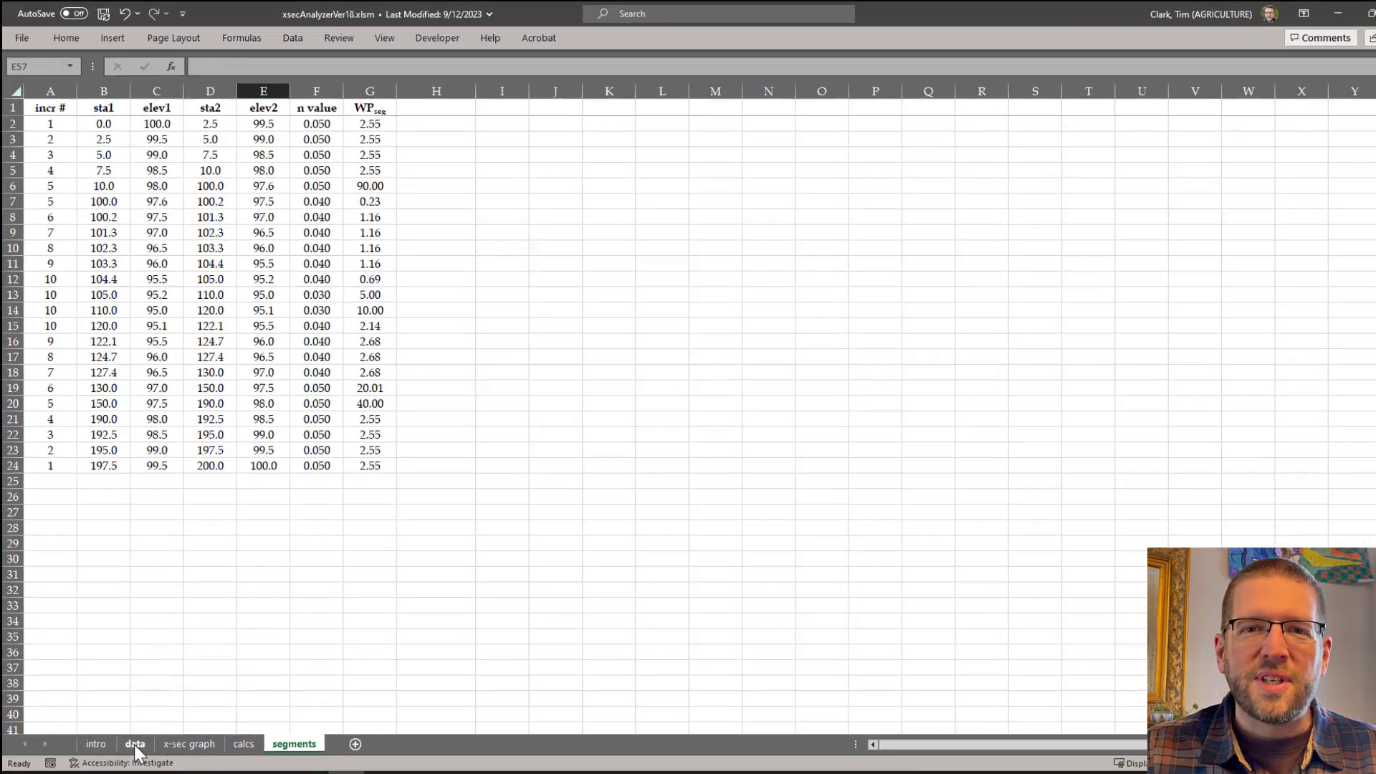
{"action": "left_click", "coordinate": [128, 720]}
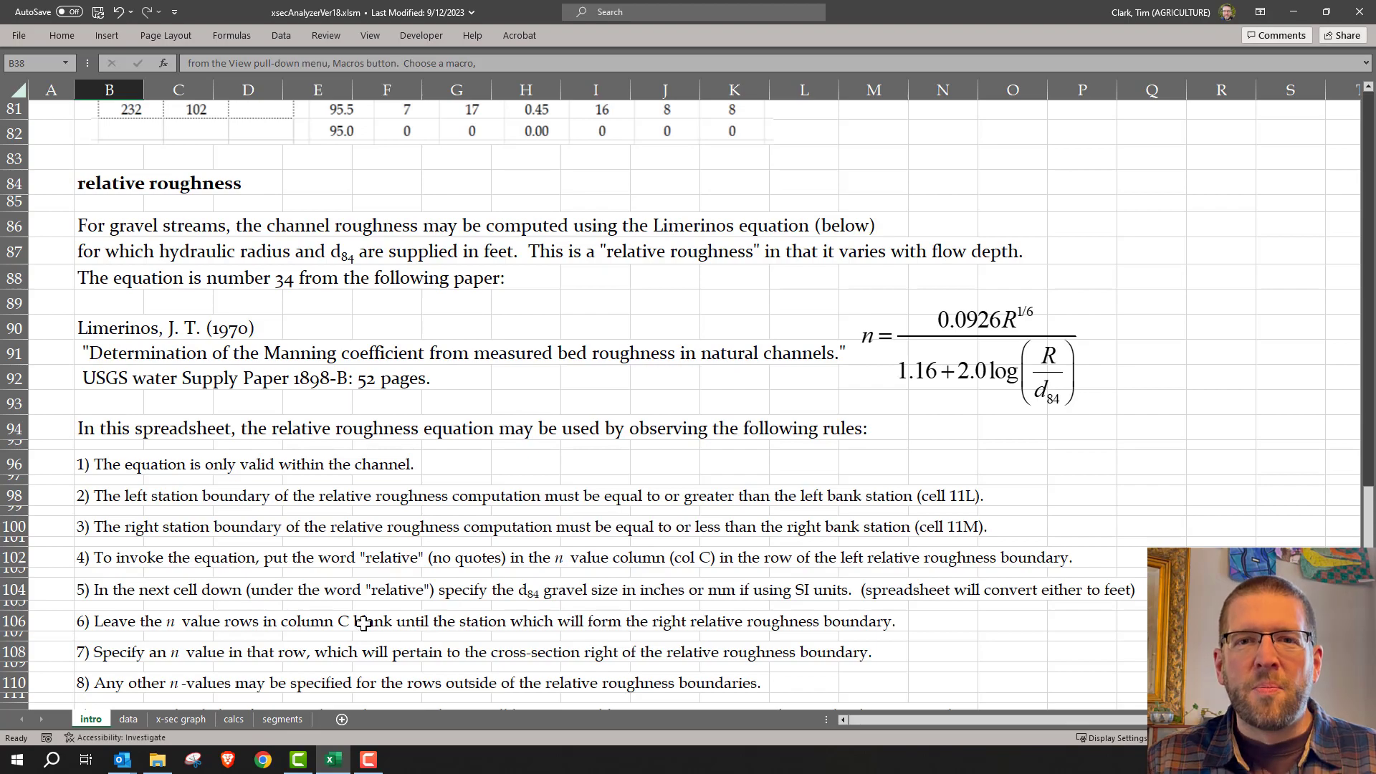
Read through the relative roughness rules and example, then return to the data sheet.
{"action": "scroll", "coordinate": [321, 634], "scroll_direction": "down", "scroll_amount": 3}
{"action": "scroll", "coordinate": [322, 634], "scroll_direction": "down", "scroll_amount": 3}
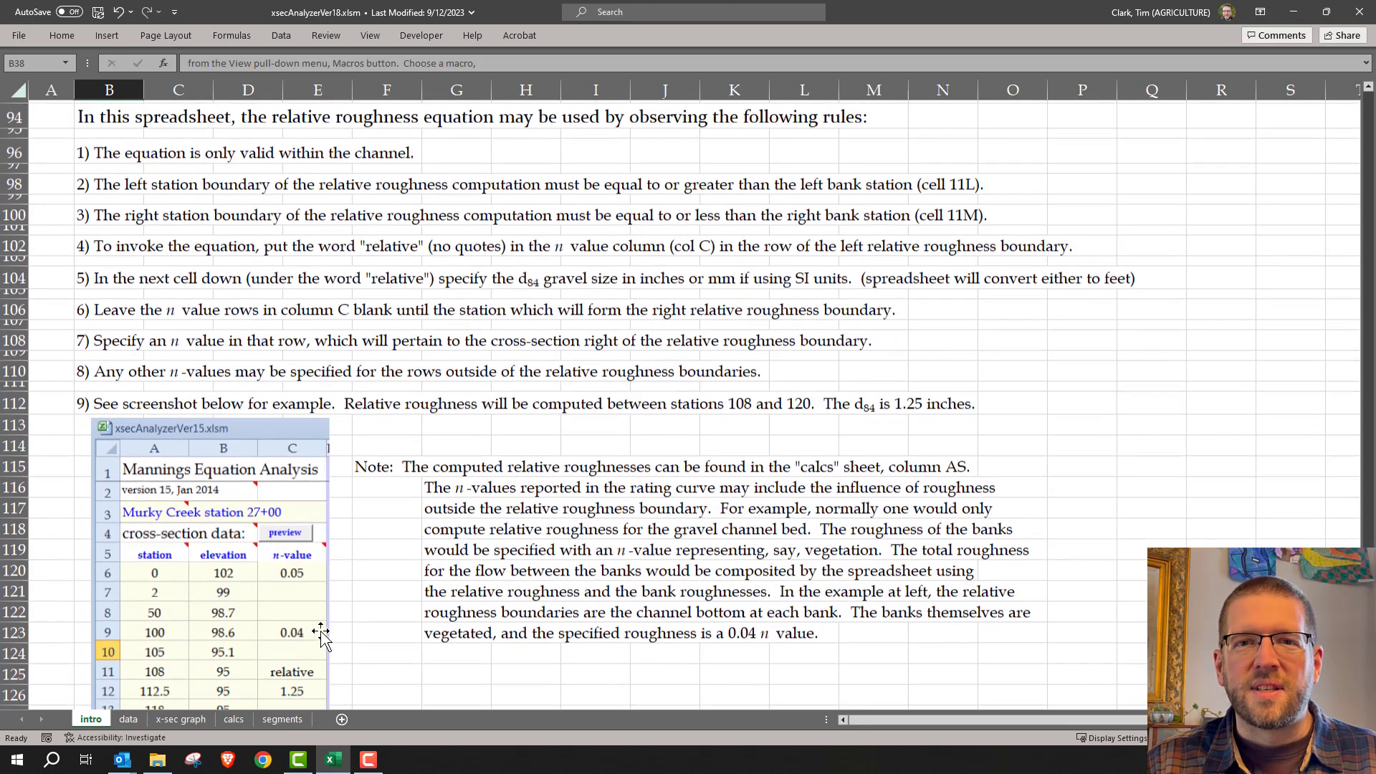
{"action": "scroll", "coordinate": [321, 634], "scroll_direction": "down", "scroll_amount": 1}
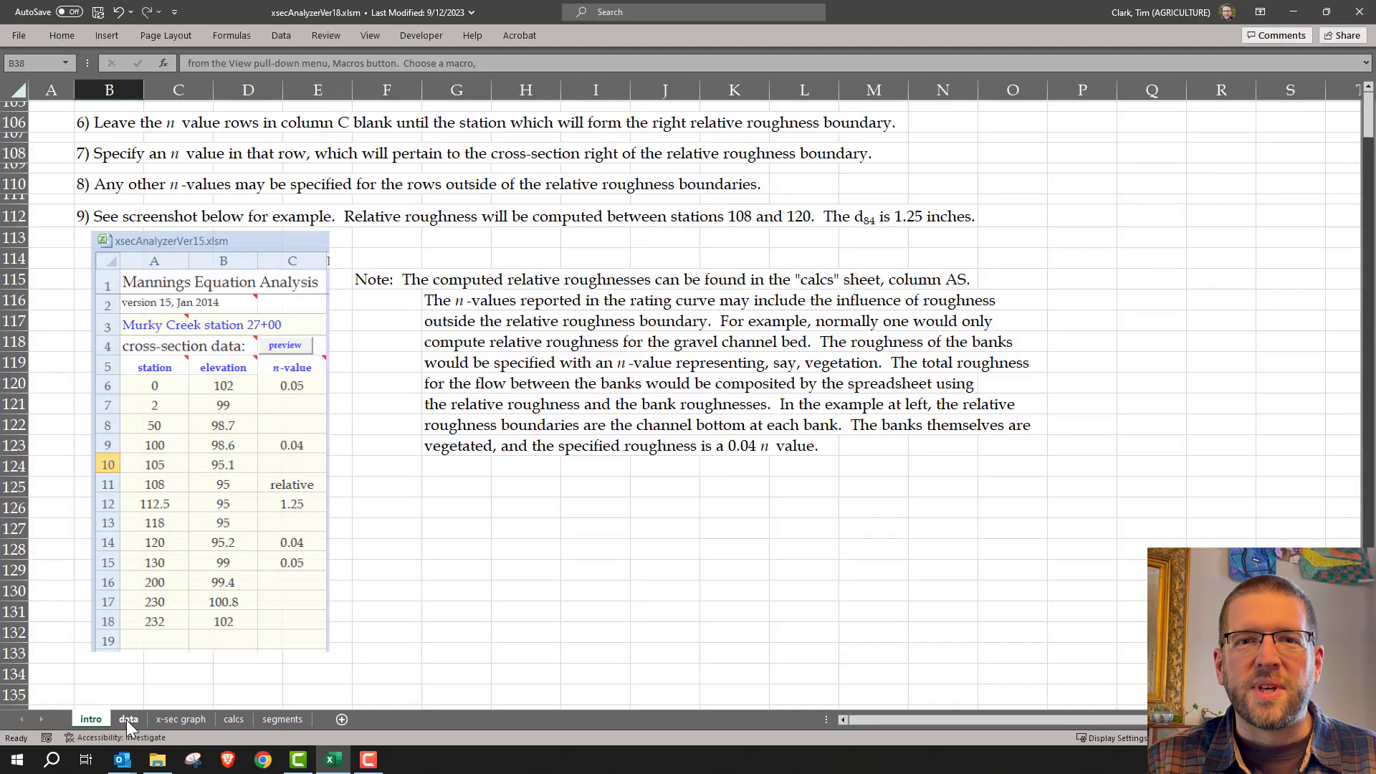
{"action": "left_click", "coordinate": [128, 719]}
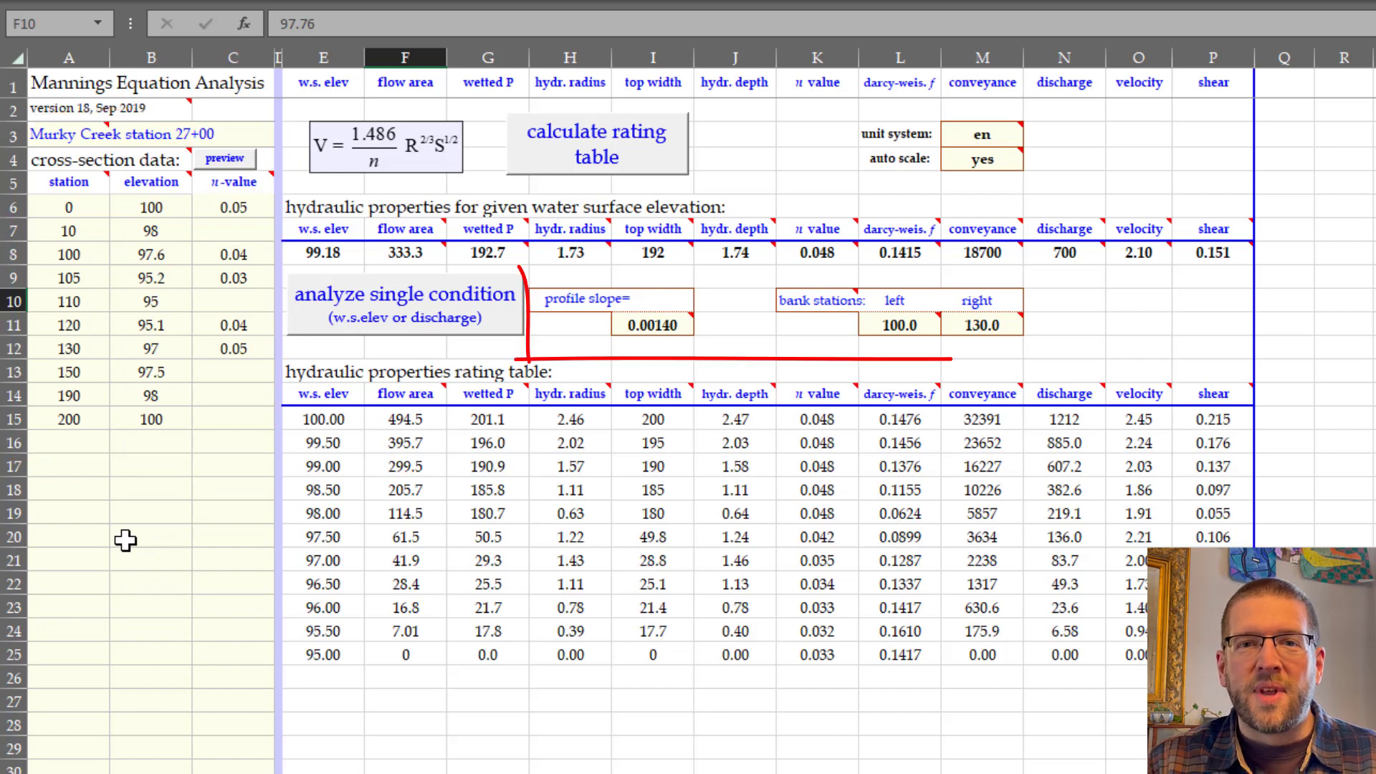
Rerun the calculate rating table macro to list properties for elevations 100.00 down to 95.00.
{"action": "left_click", "coordinate": [618, 152]}
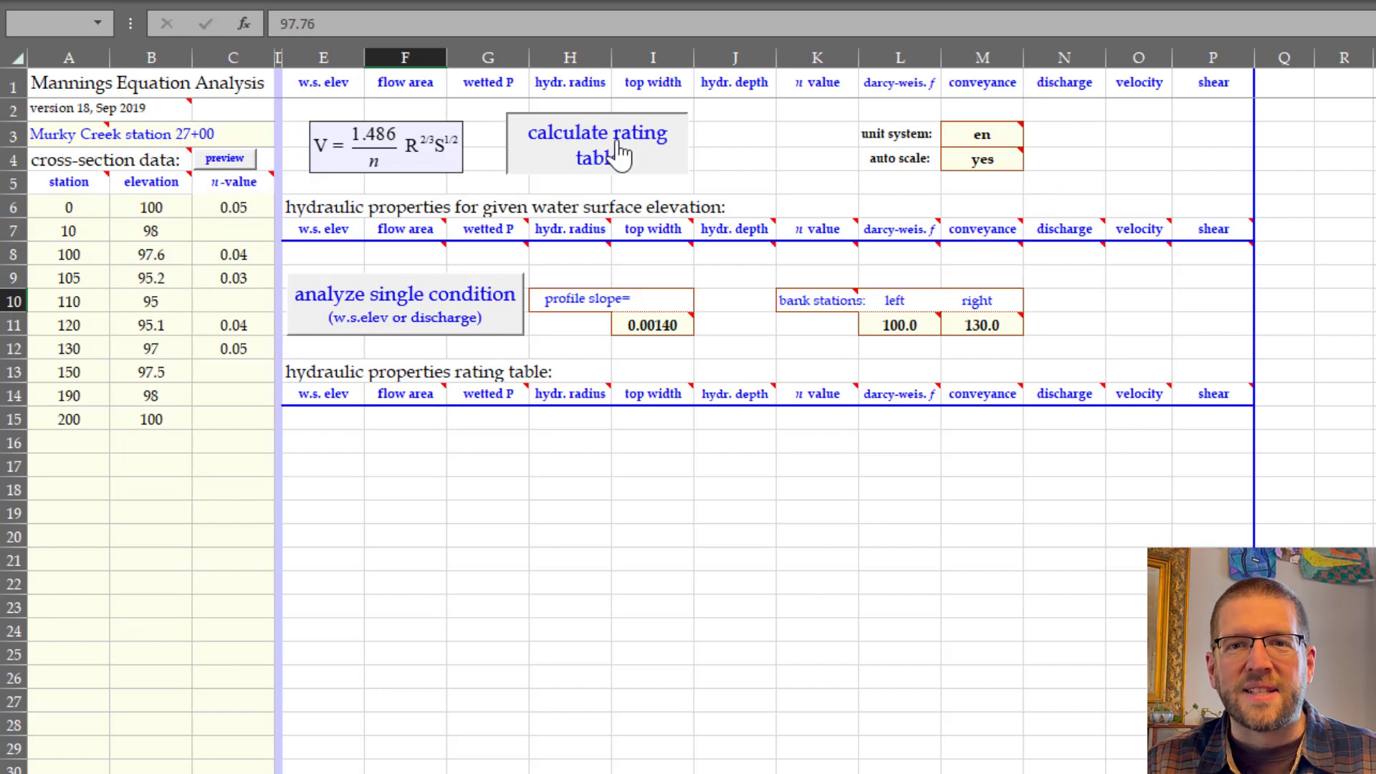
{"action": "left_click", "coordinate": [618, 153]}
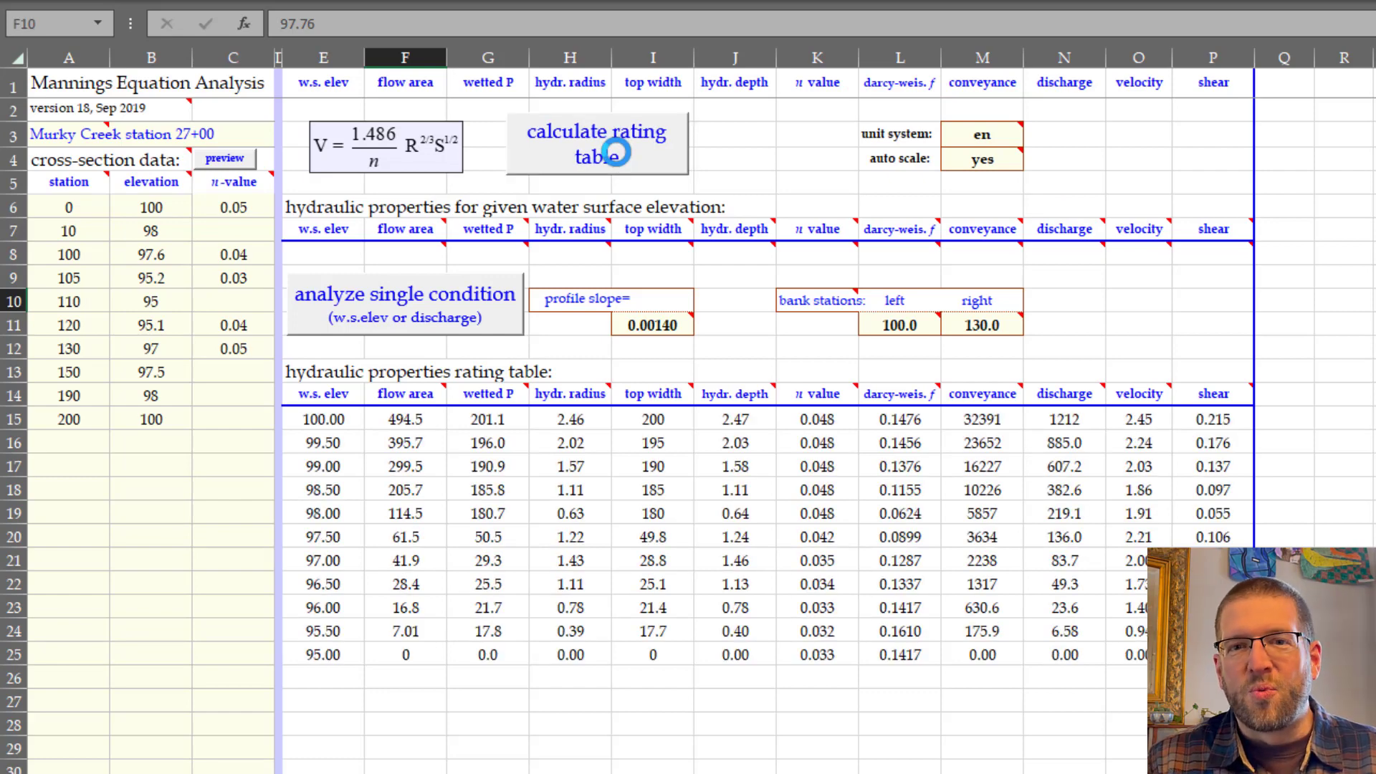
Analyze a single condition by discharge of 1000 cfs, yielding water surface elevation 99.68.
{"action": "left_click", "coordinate": [409, 315]}
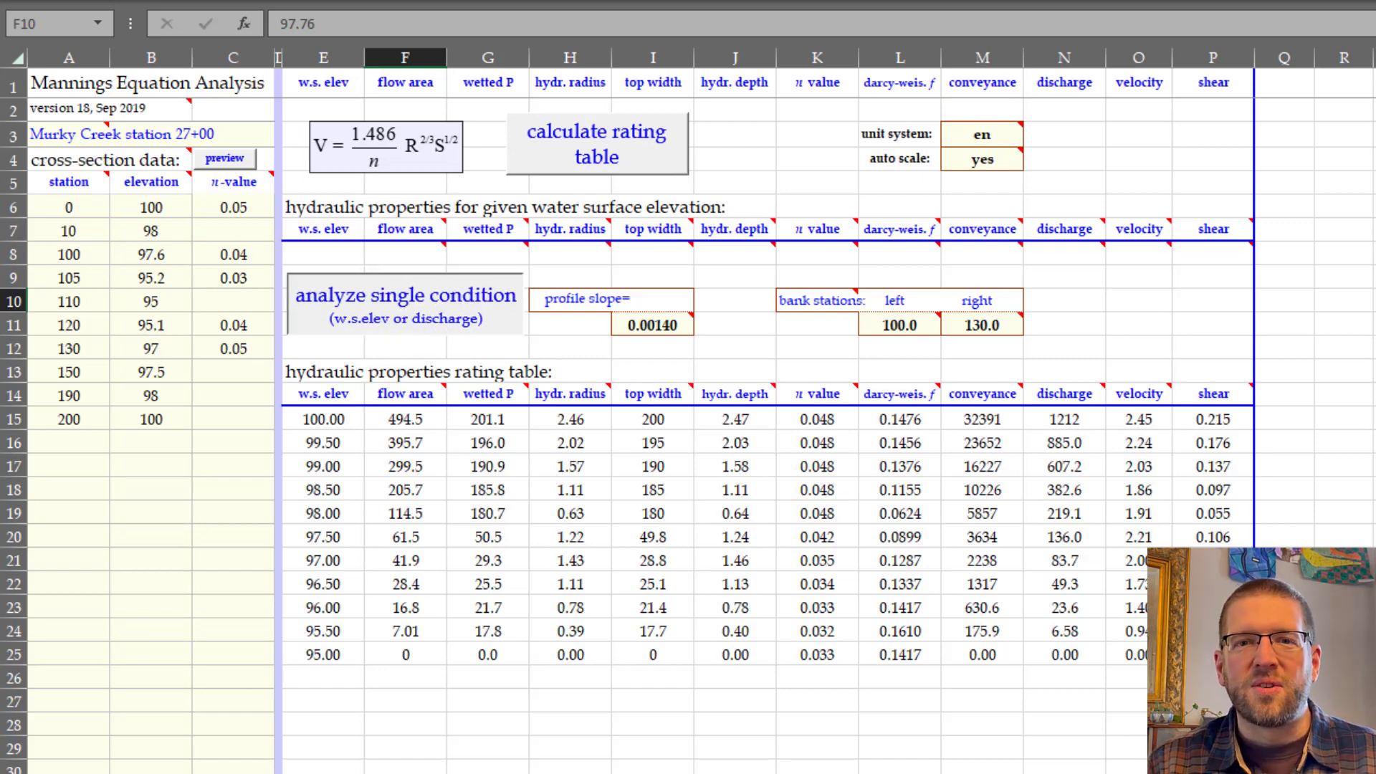
{"action": "left_click", "coordinate": [851, 469]}
{"action": "type", "text": "10000"}
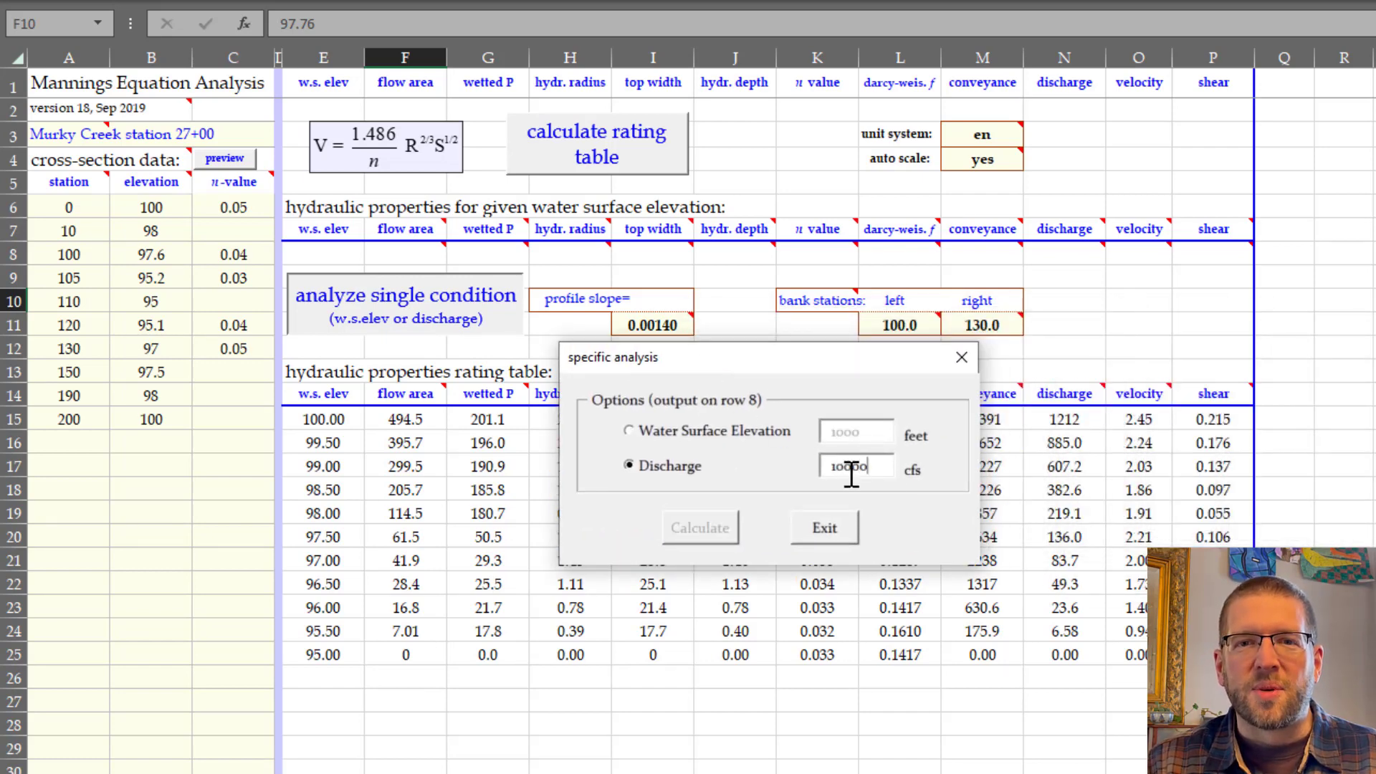
{"action": "key", "text": "BackSpace"}
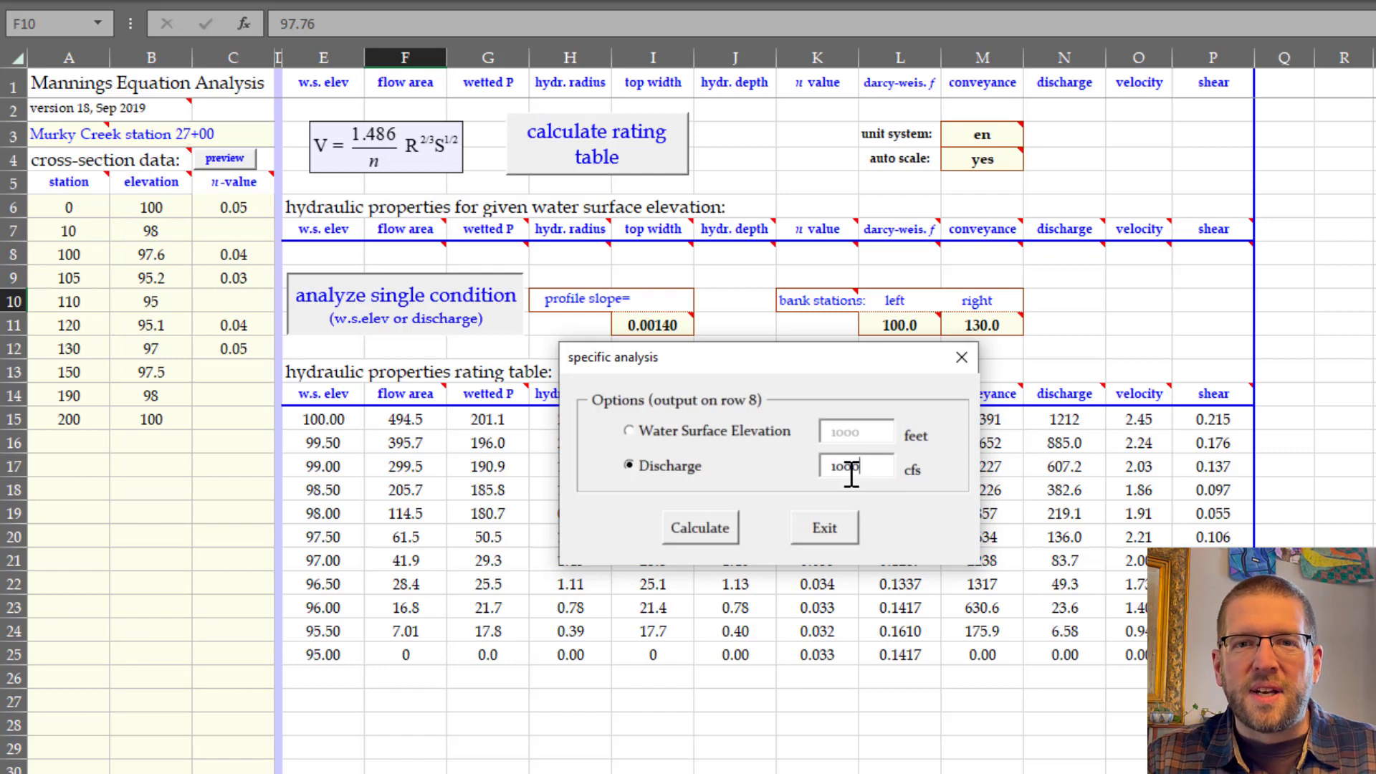
{"action": "left_click", "coordinate": [699, 528]}
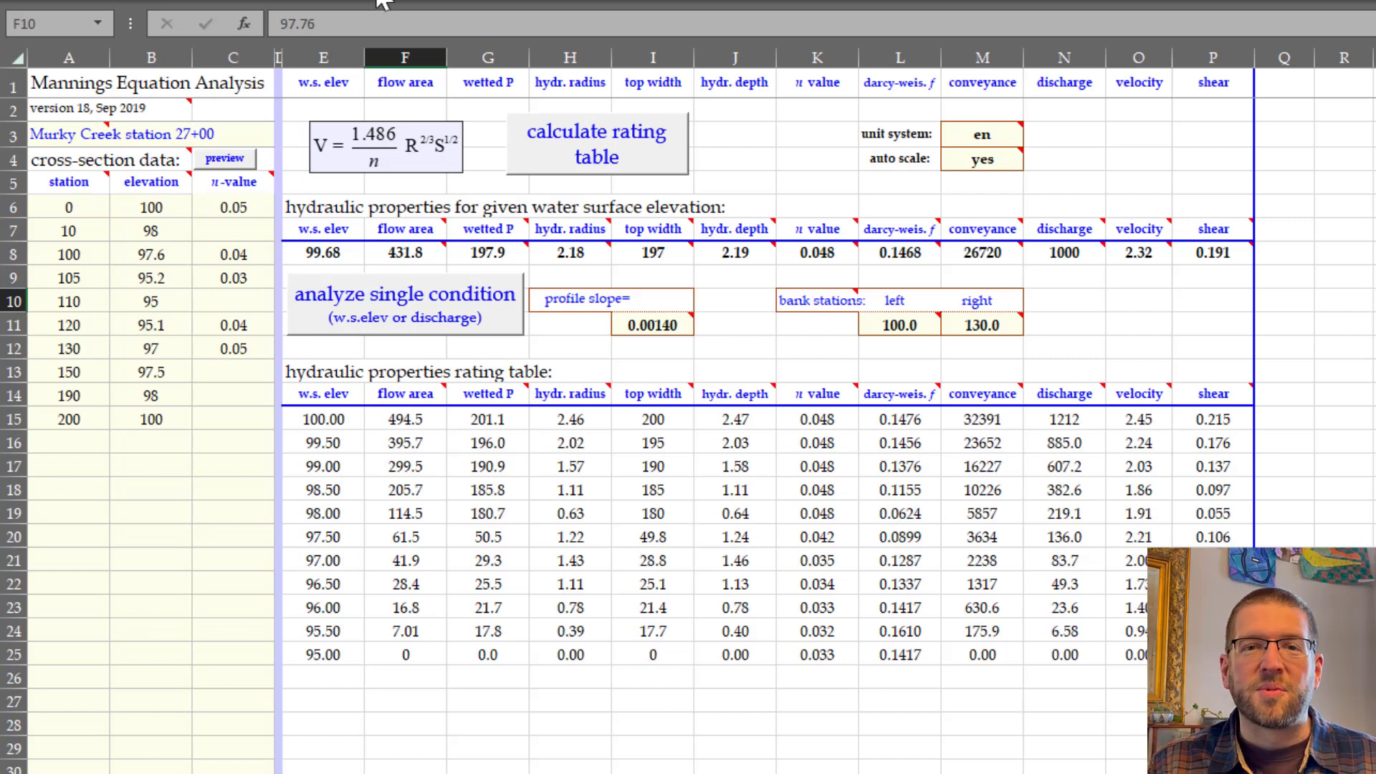
{"action": "left_click", "coordinate": [419, 3]}
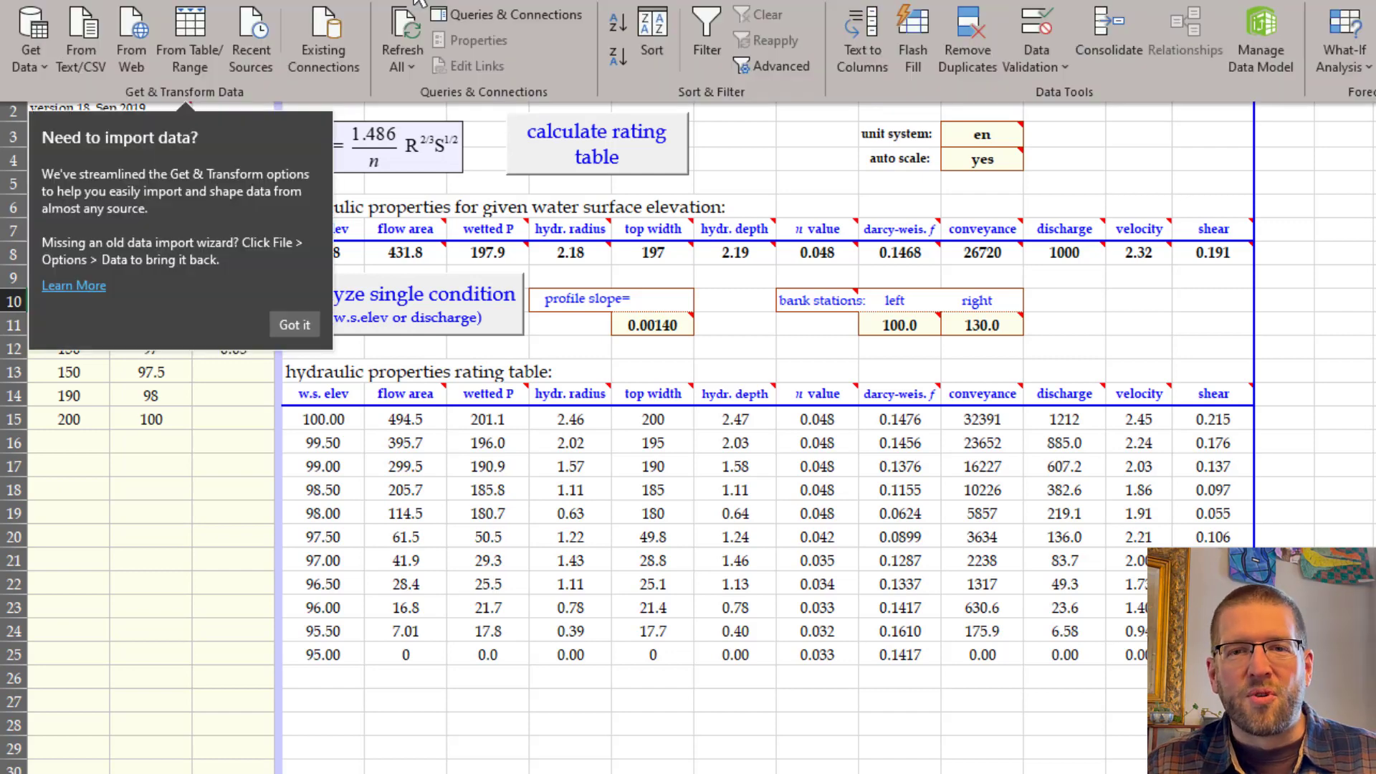
{"action": "left_click", "coordinate": [419, 2]}
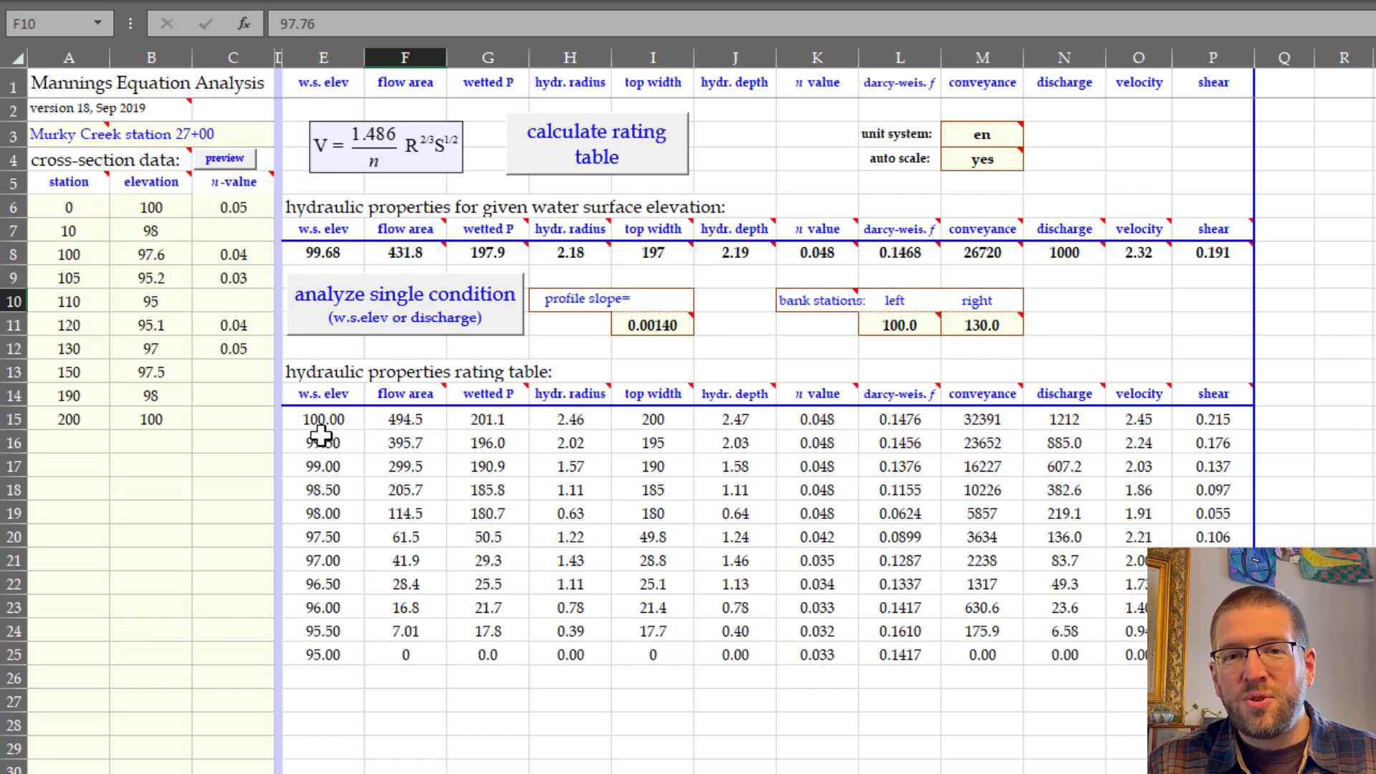
{"action": "left_click", "coordinate": [418, 4]}
{"action": "left_click", "coordinate": [418, 4]}
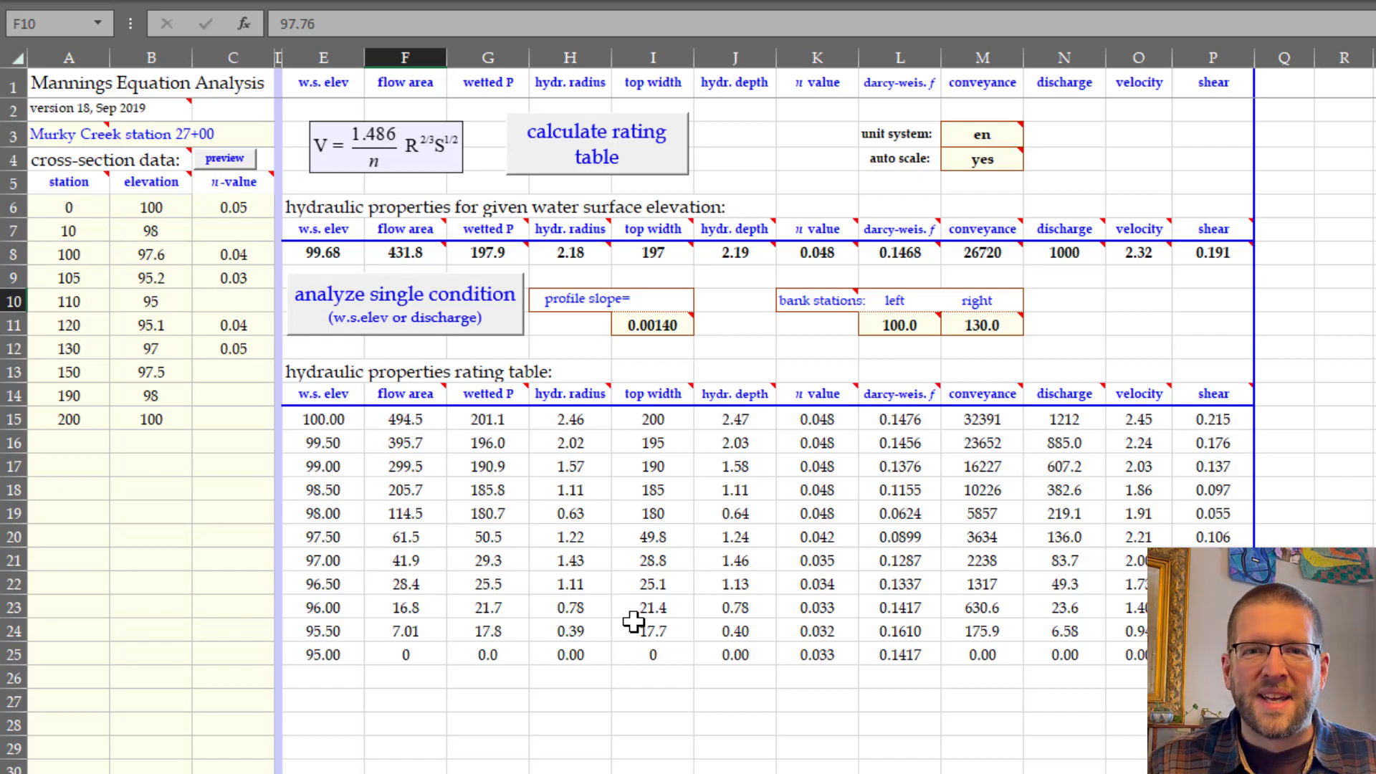
Change the station 200 point's elevation in B15 to 101.
{"action": "left_click", "coordinate": [149, 417]}
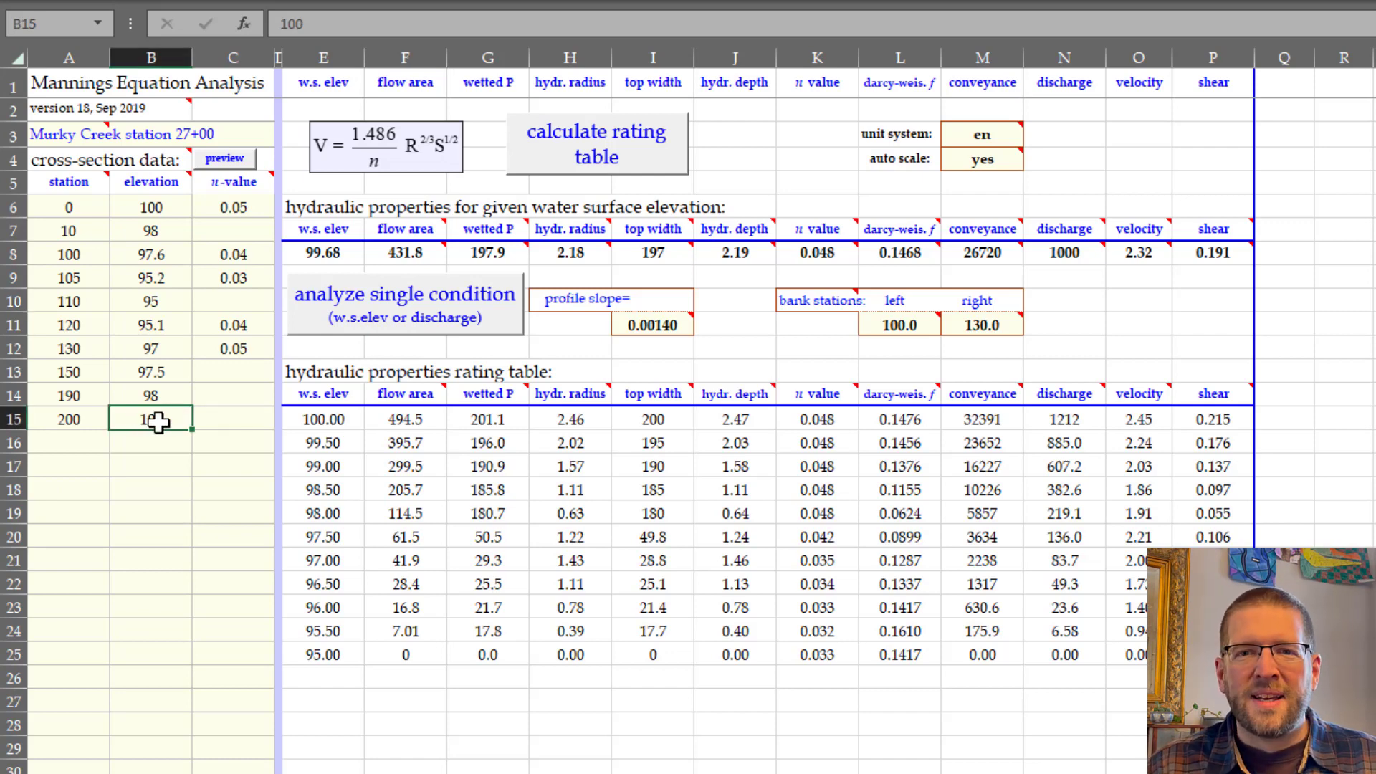
{"action": "type", "text": "101"}
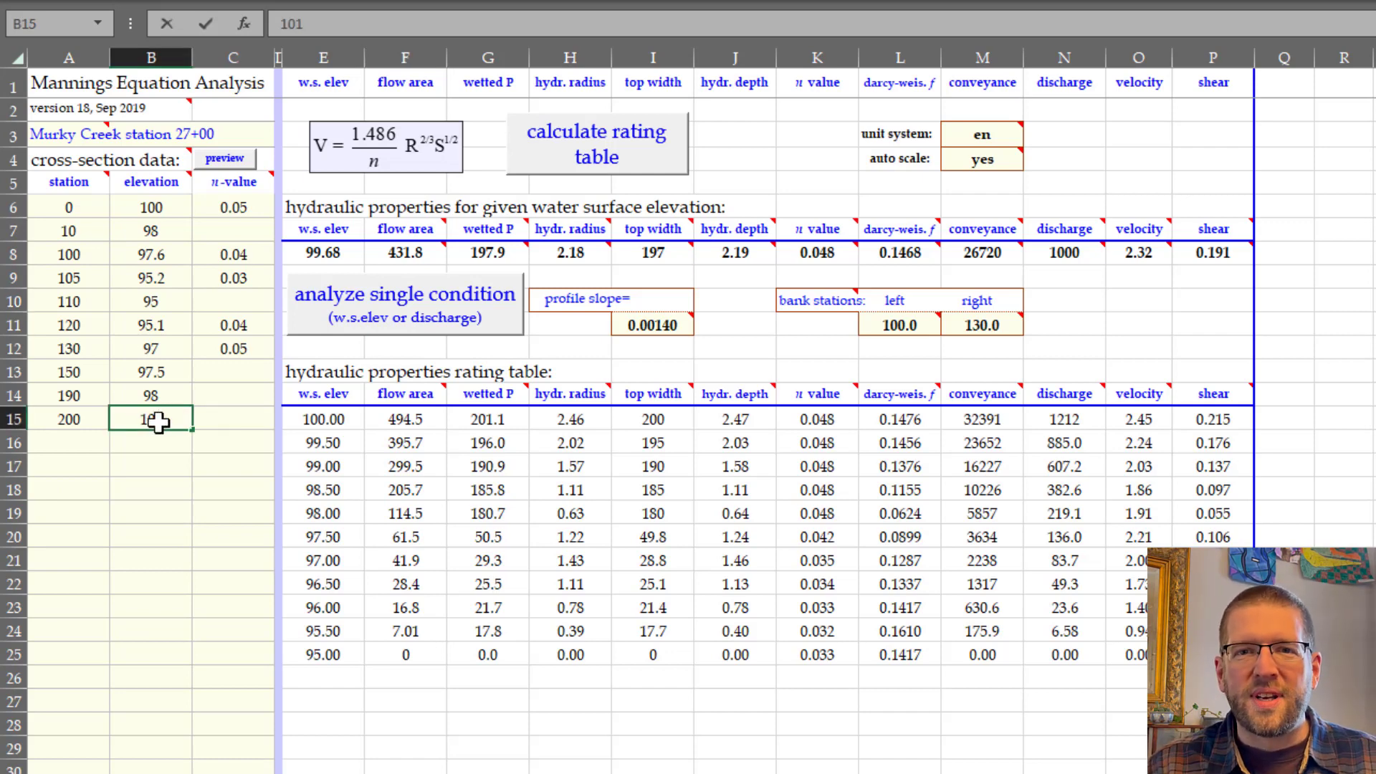
{"action": "key", "text": "Return"}
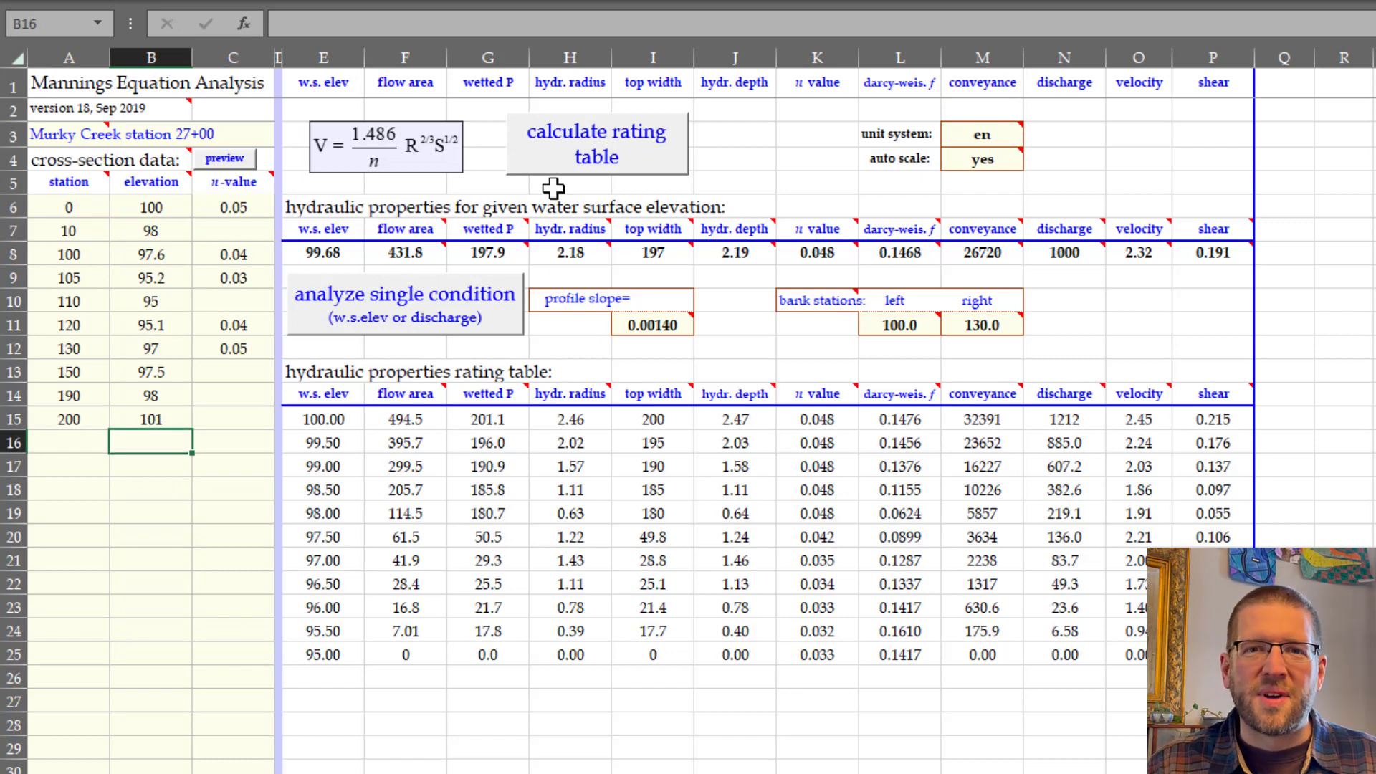
Recalculate the rating table and acknowledge the cross-section extension notice.
{"action": "left_click", "coordinate": [597, 159]}
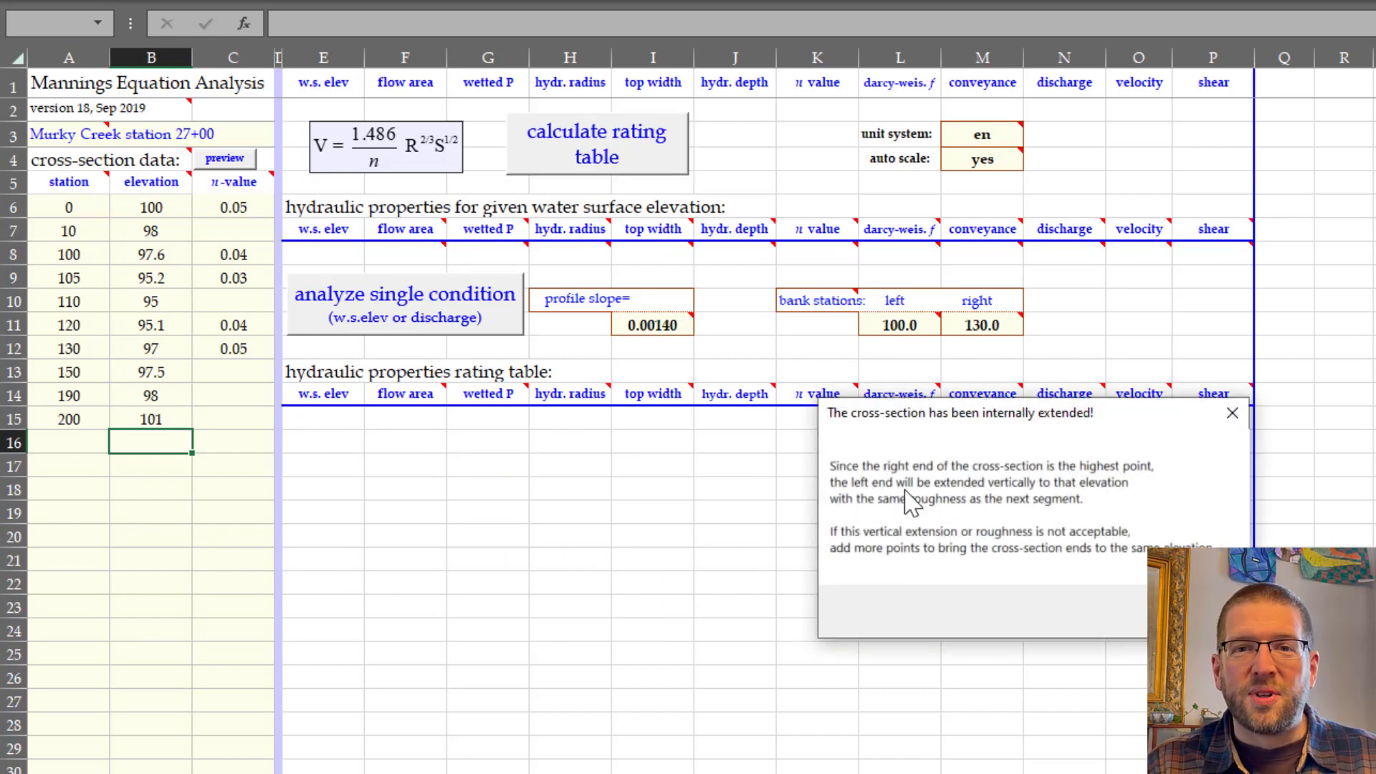
{"action": "left_click_drag", "start_coordinate": [976, 422], "coordinate": [531, 410]}
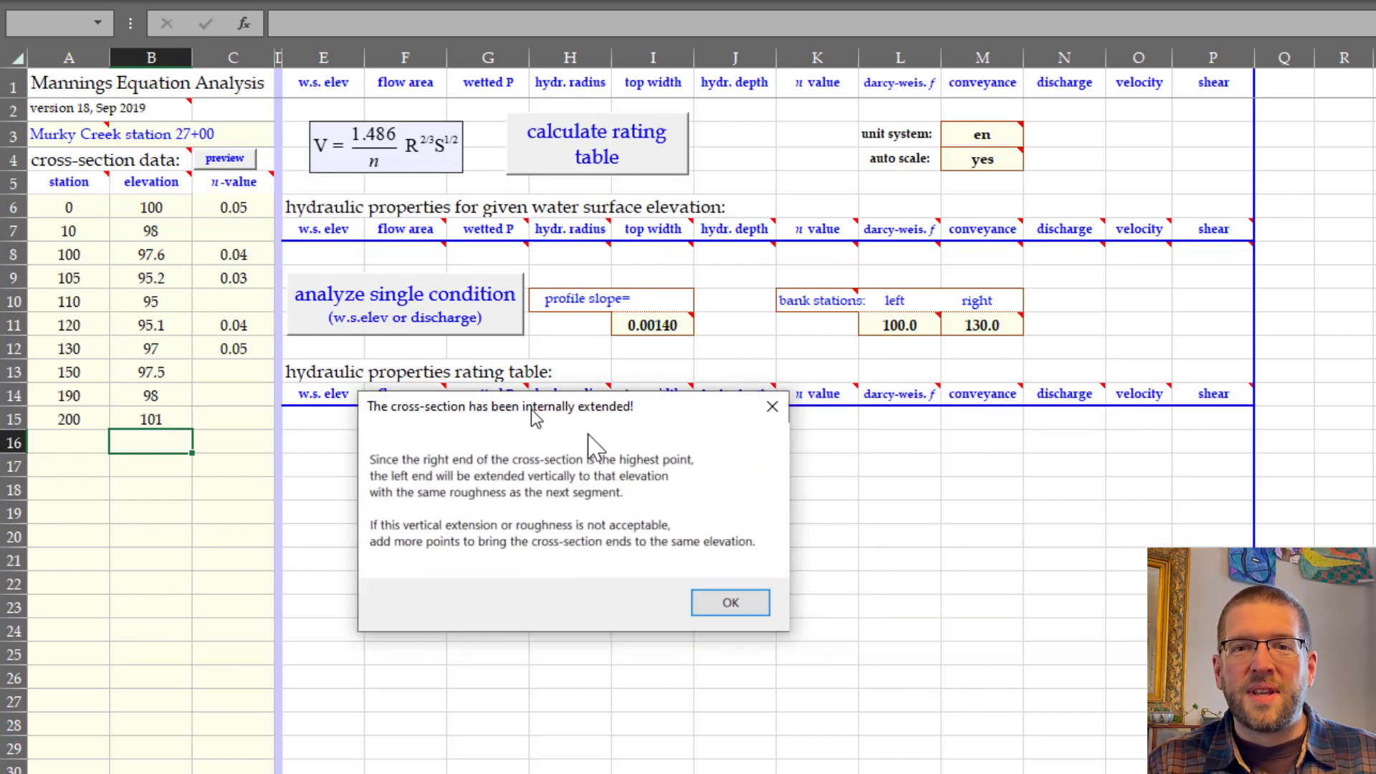
{"action": "left_click", "coordinate": [741, 606]}
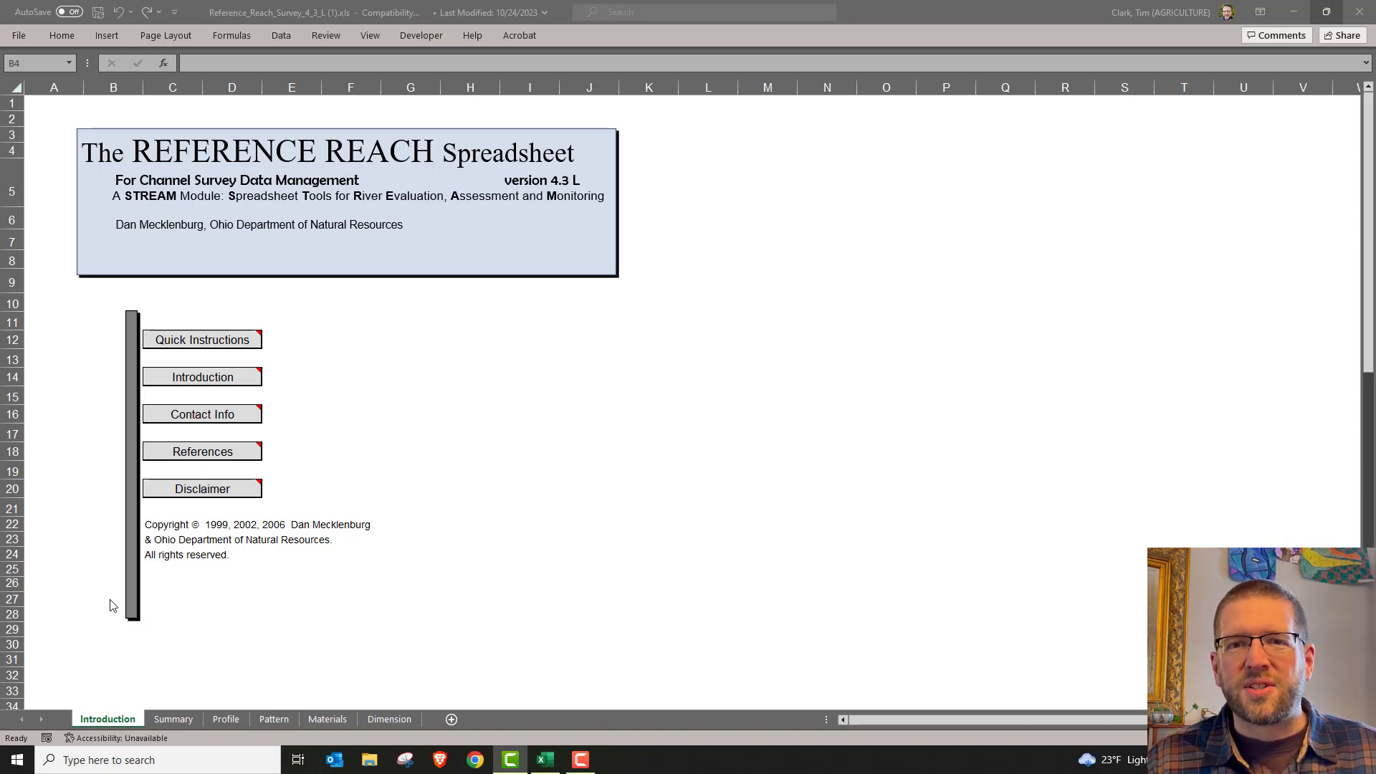
Browse the Summary, Profile, Pattern and Materials sheets, finishing on the Dimension sheet.
{"action": "left_click", "coordinate": [173, 719]}
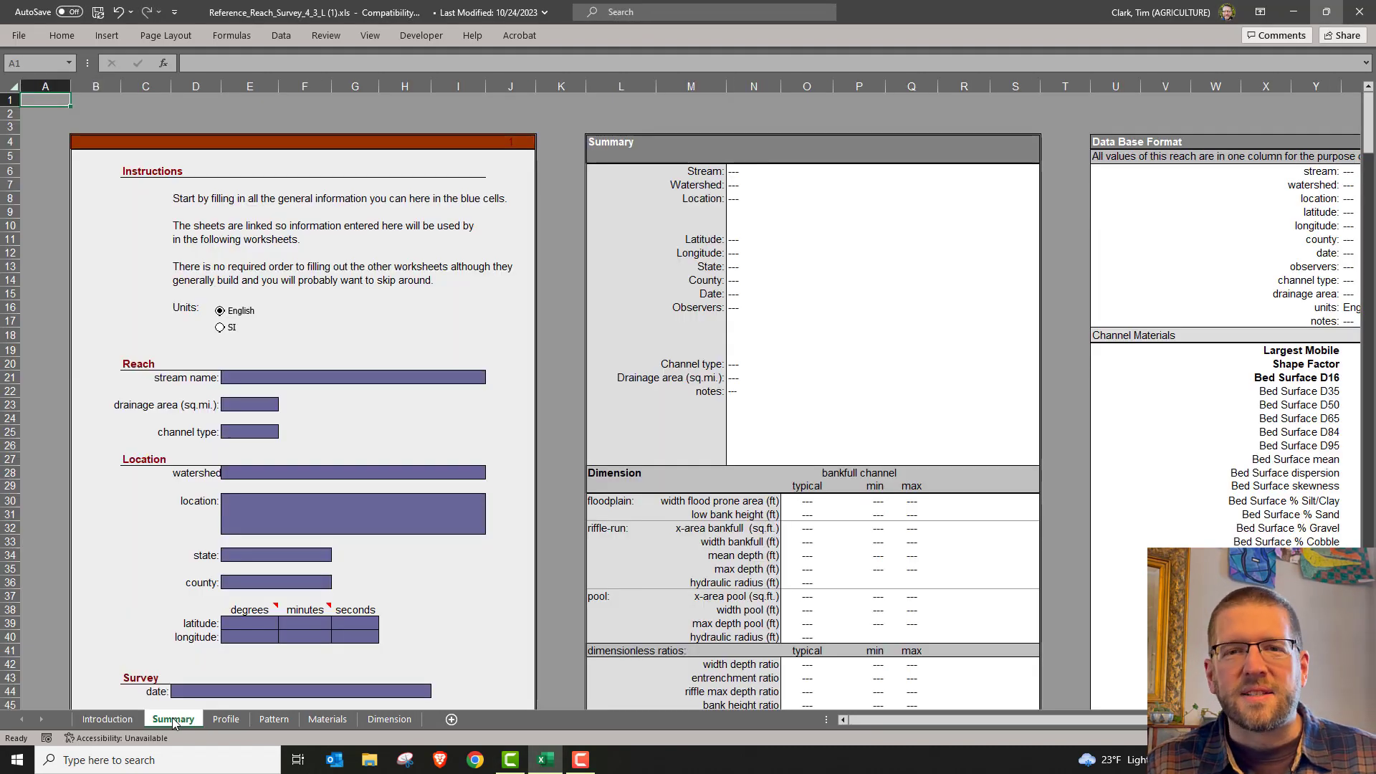
{"action": "left_click", "coordinate": [226, 720]}
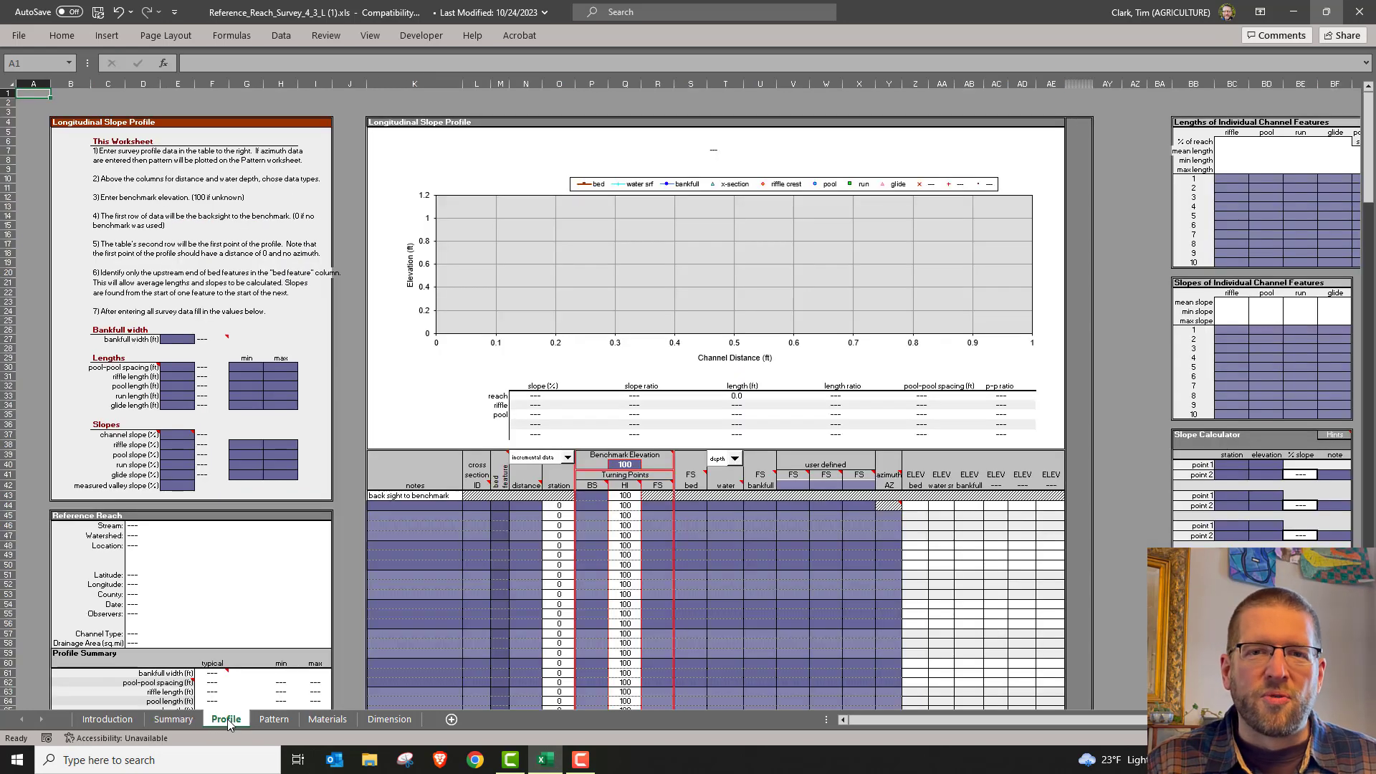
{"action": "left_click", "coordinate": [288, 720]}
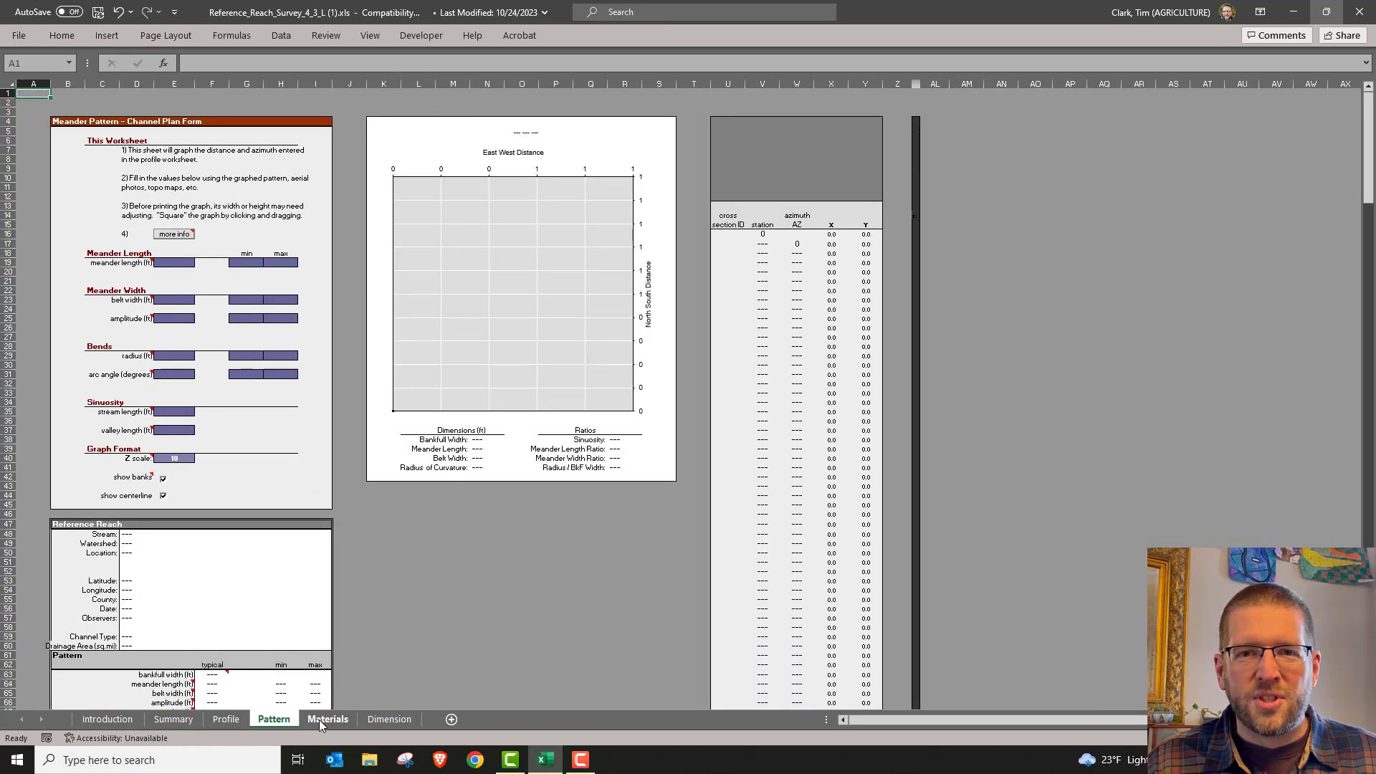
{"action": "left_click", "coordinate": [324, 718]}
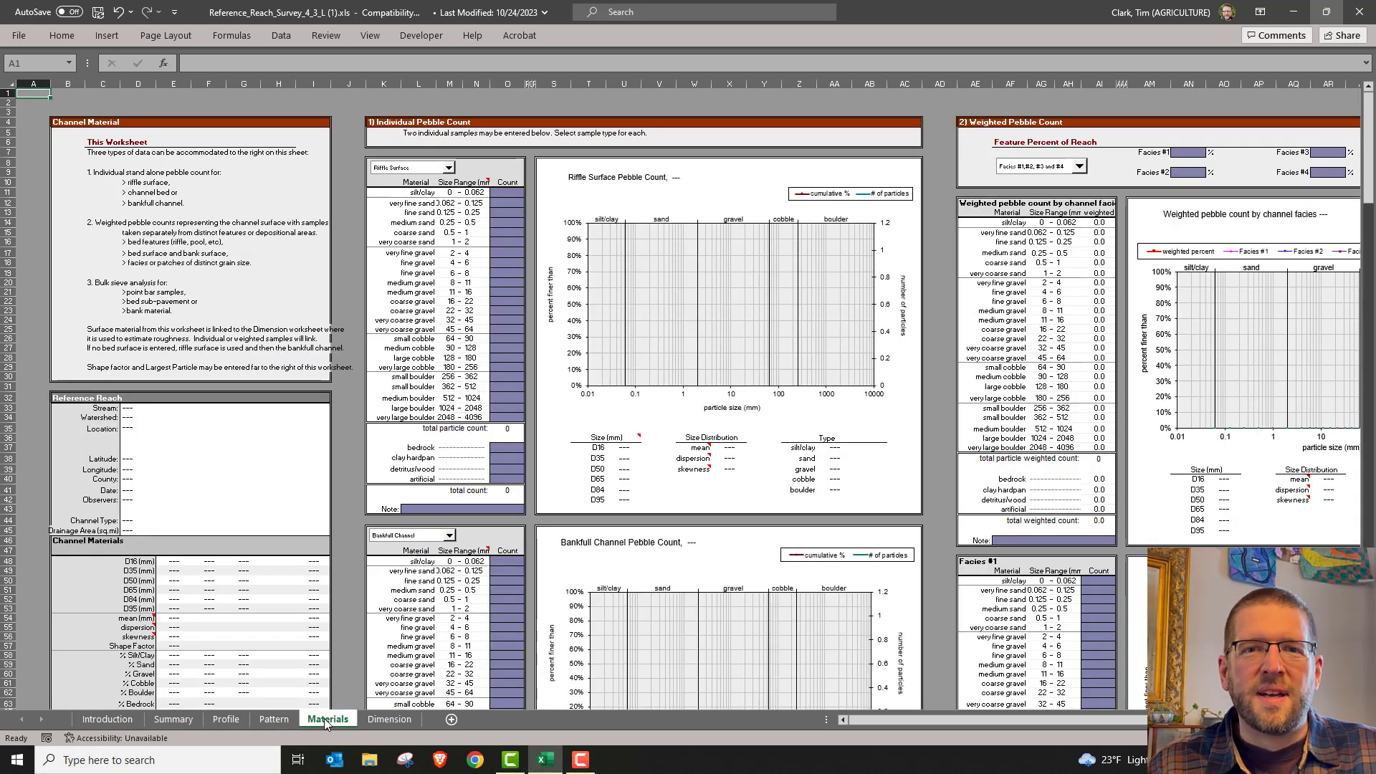
{"action": "left_click", "coordinate": [390, 721]}
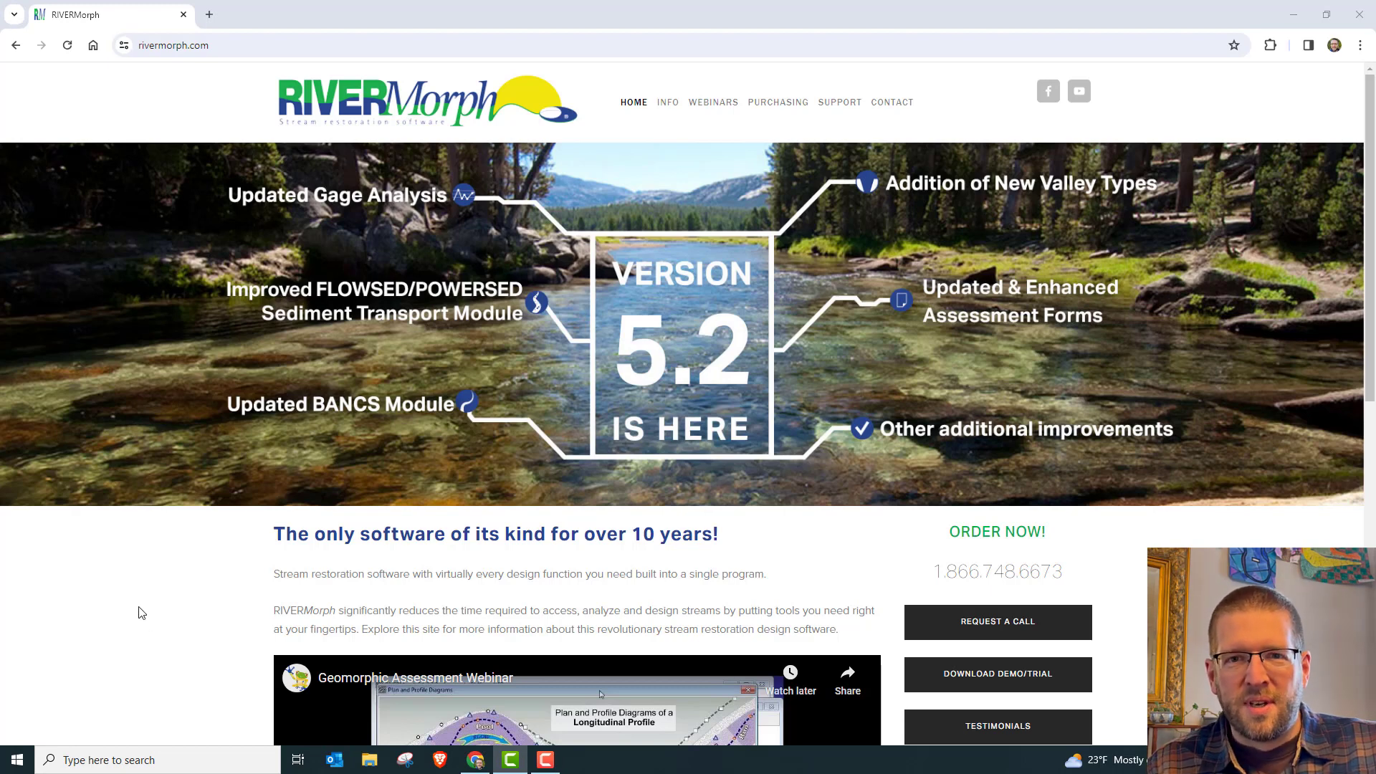
Skim the rivermorph.com home page, then go to the INFO page.
{"action": "scroll", "coordinate": [141, 613], "scroll_direction": "down", "scroll_amount": 3}
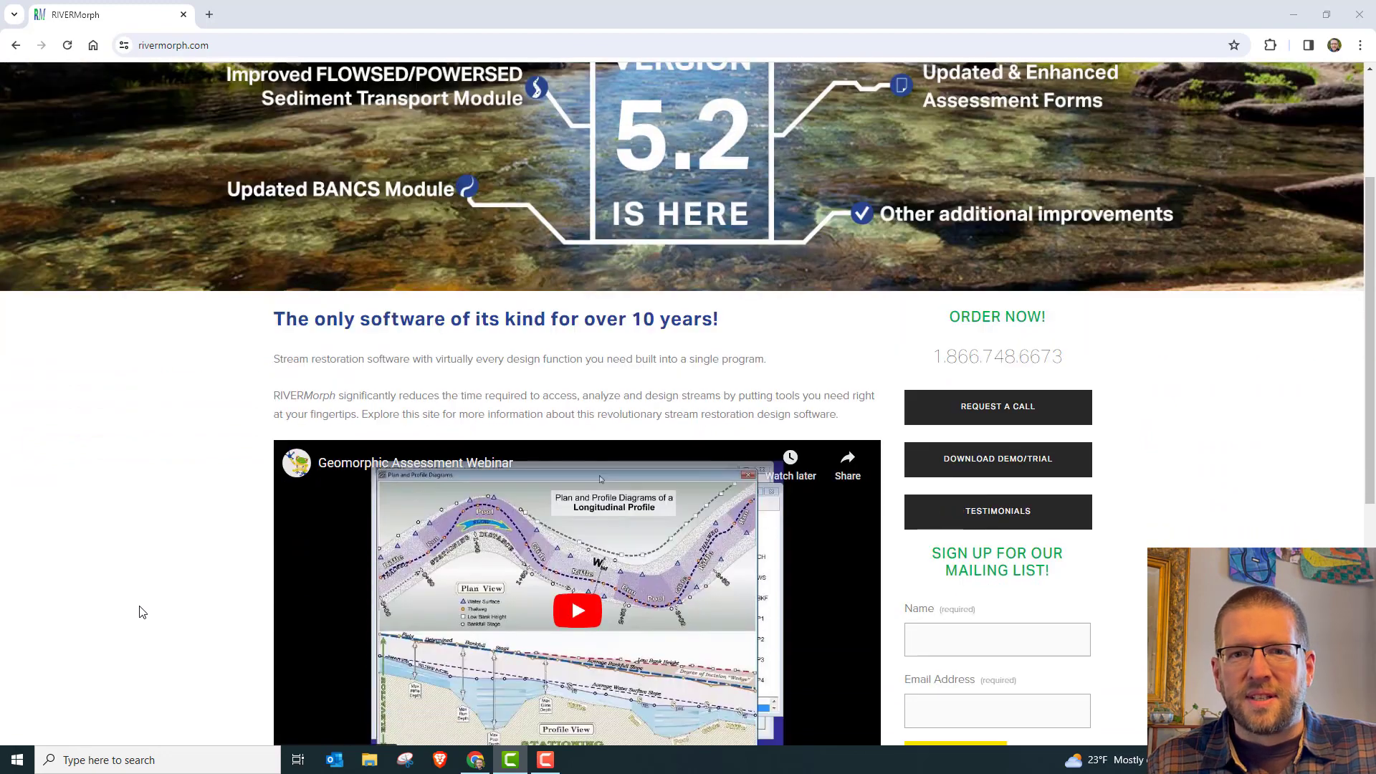
{"action": "scroll", "coordinate": [141, 613], "scroll_direction": "down", "scroll_amount": 3}
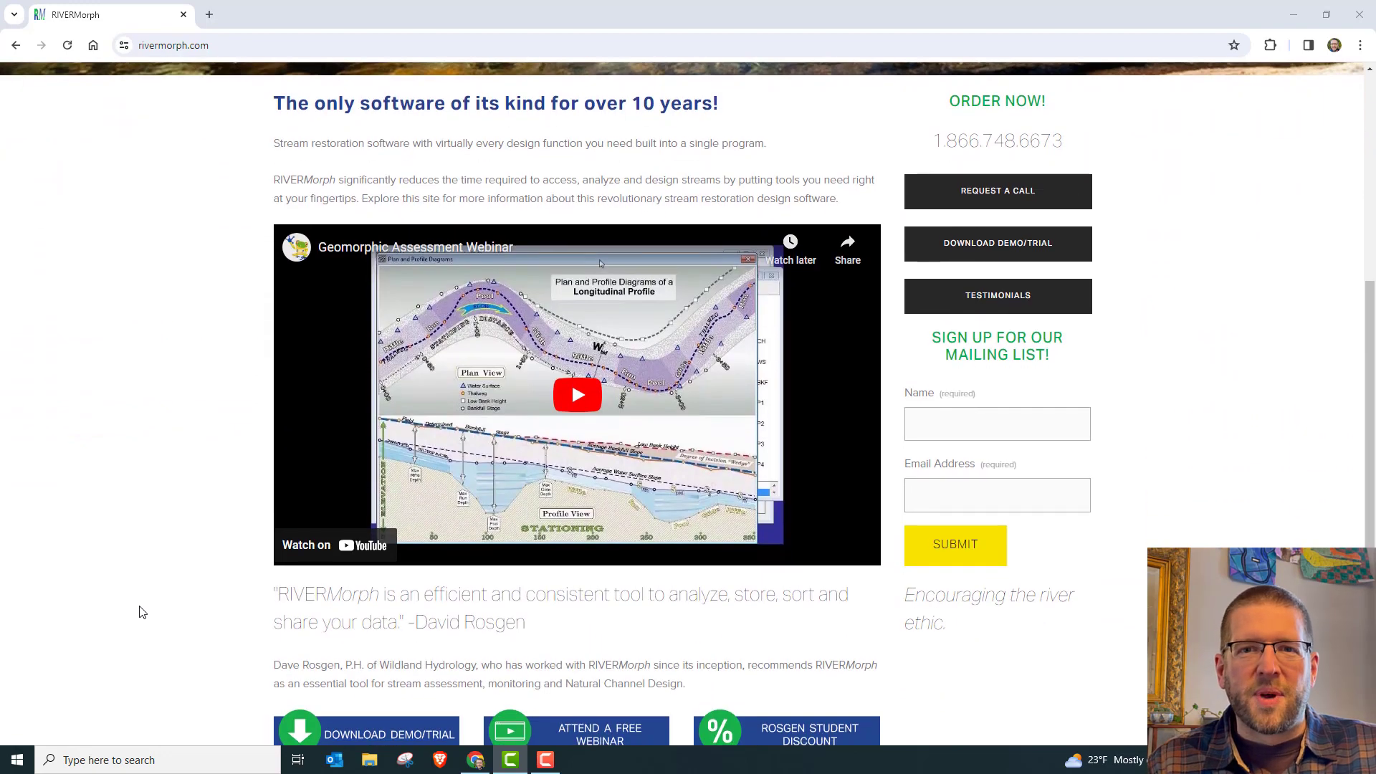
{"action": "scroll", "coordinate": [141, 613], "scroll_direction": "down", "scroll_amount": 2}
{"action": "scroll", "coordinate": [141, 613], "scroll_direction": "up", "scroll_amount": 1}
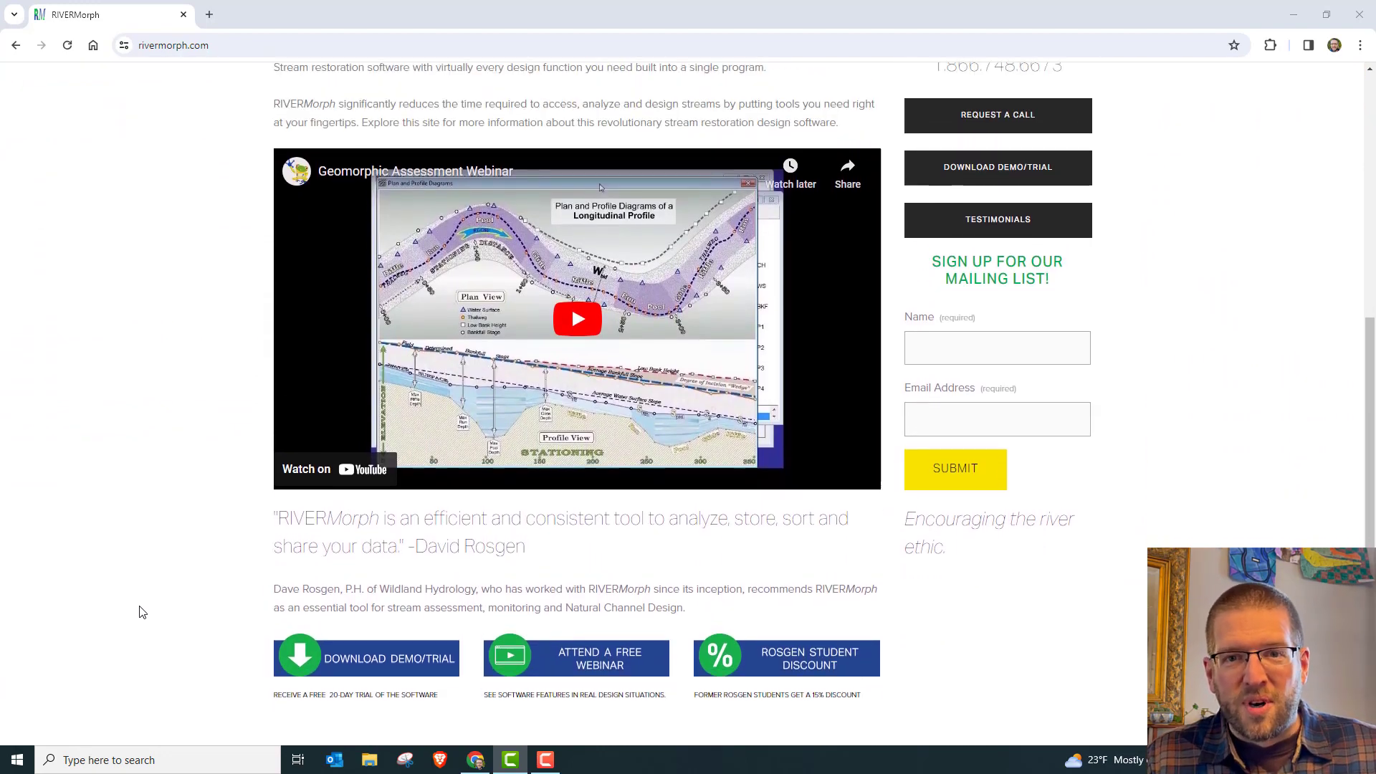
{"action": "scroll", "coordinate": [141, 613], "scroll_direction": "up", "scroll_amount": 7}
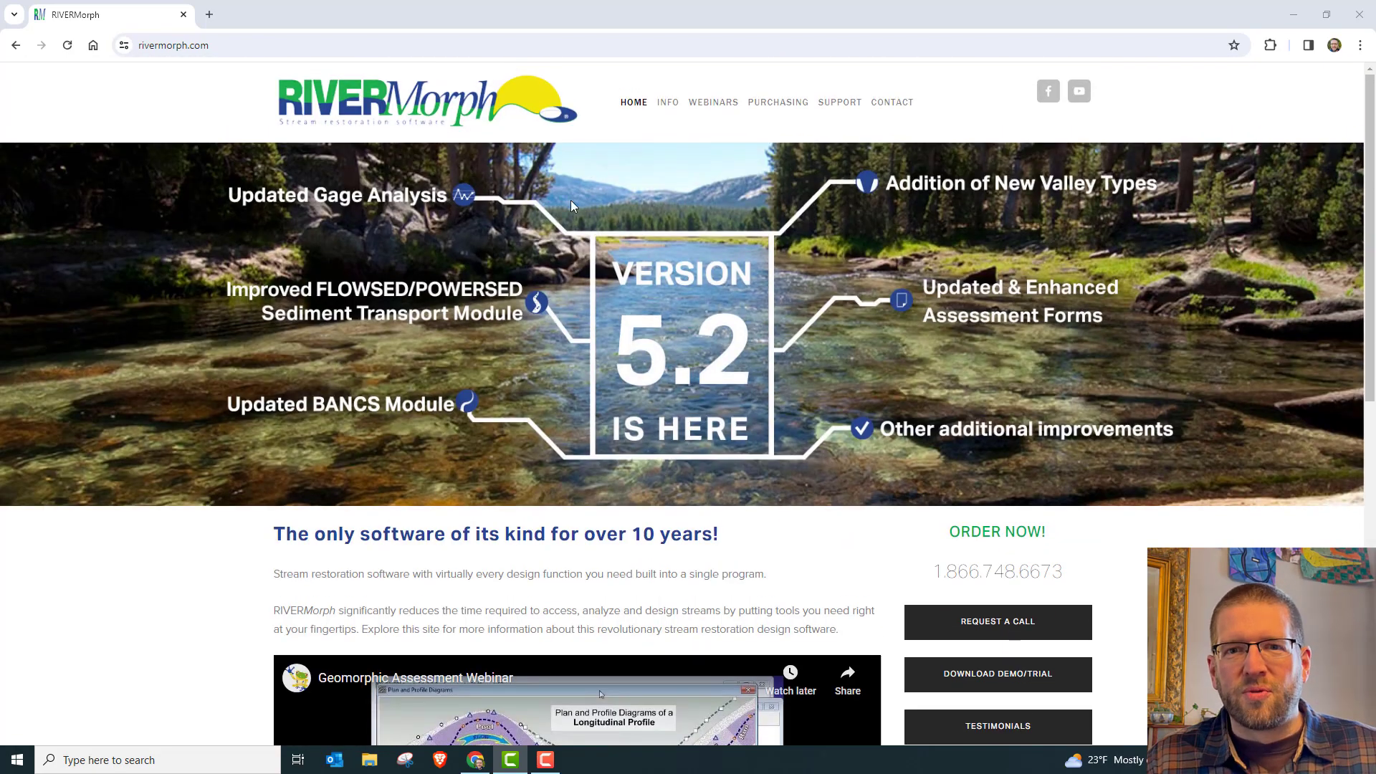
{"action": "left_click", "coordinate": [668, 104]}
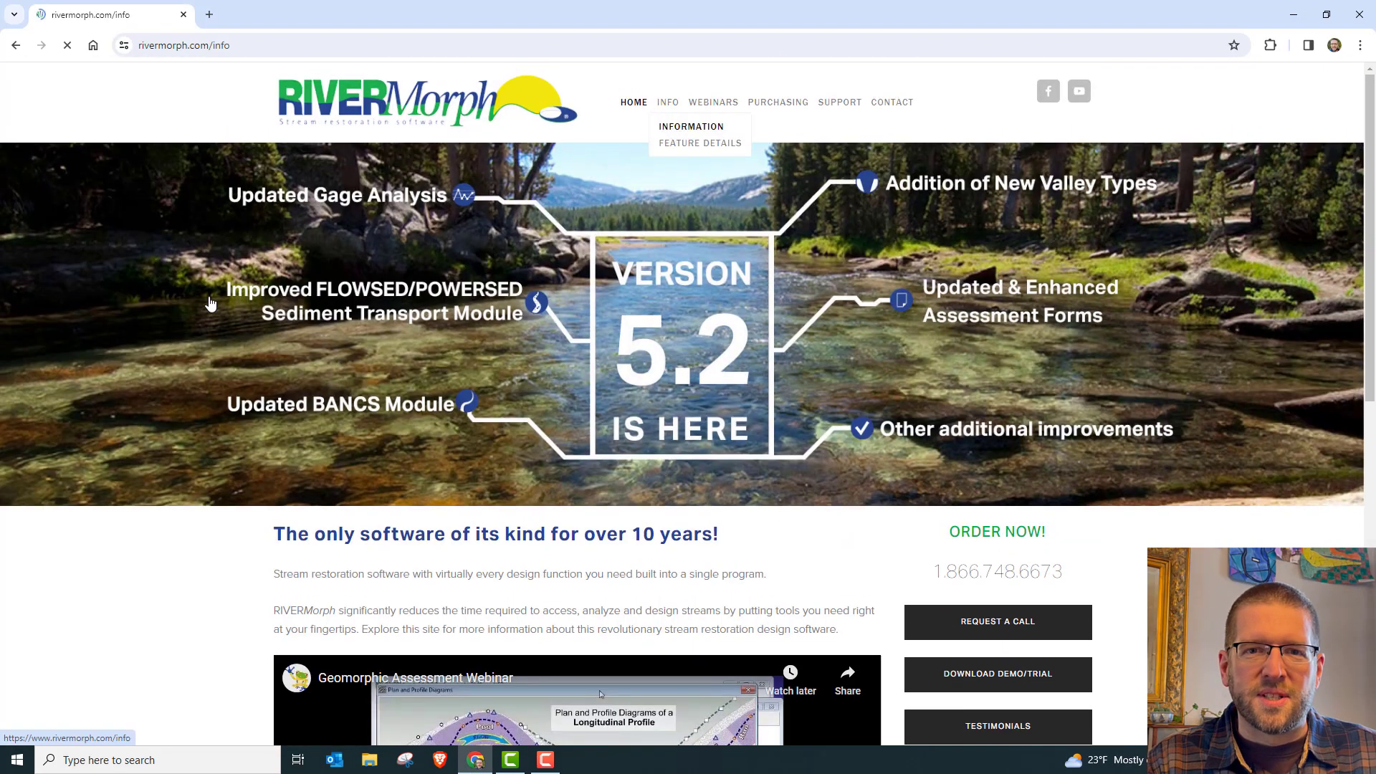